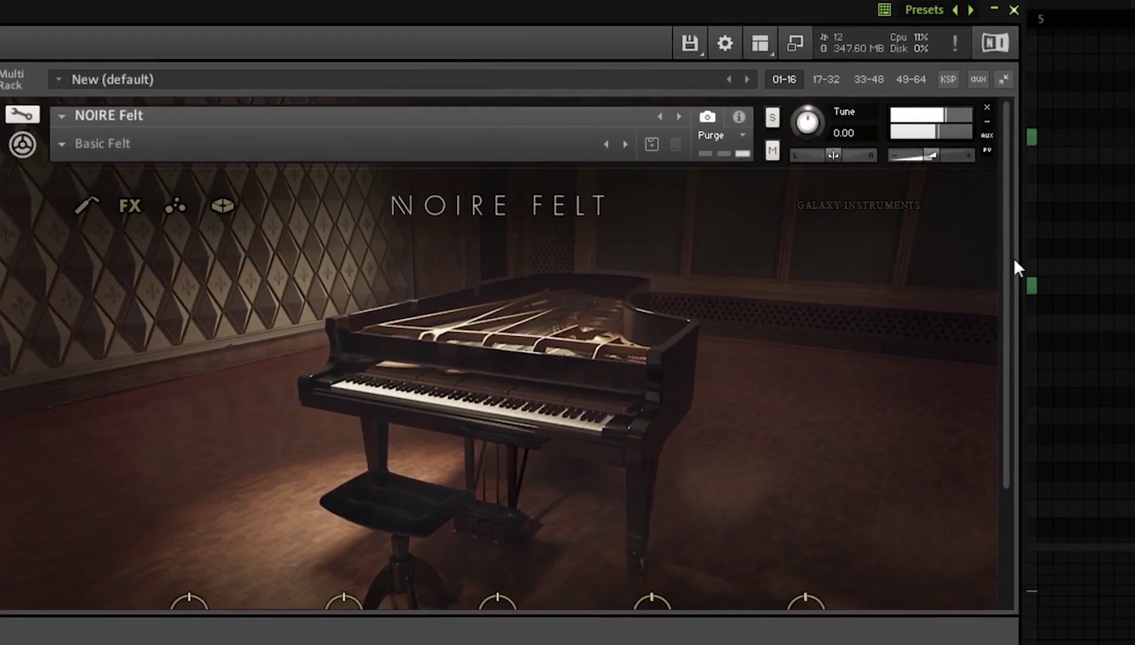
- Close the NOIRE Felt piano instrument and the channel rack, and return to the playlist
mouse_move(1009, 261)
left_mouse_down()
mouse_move(1002, 382)
mouse_move(1014, 245)
left_mouse_up()
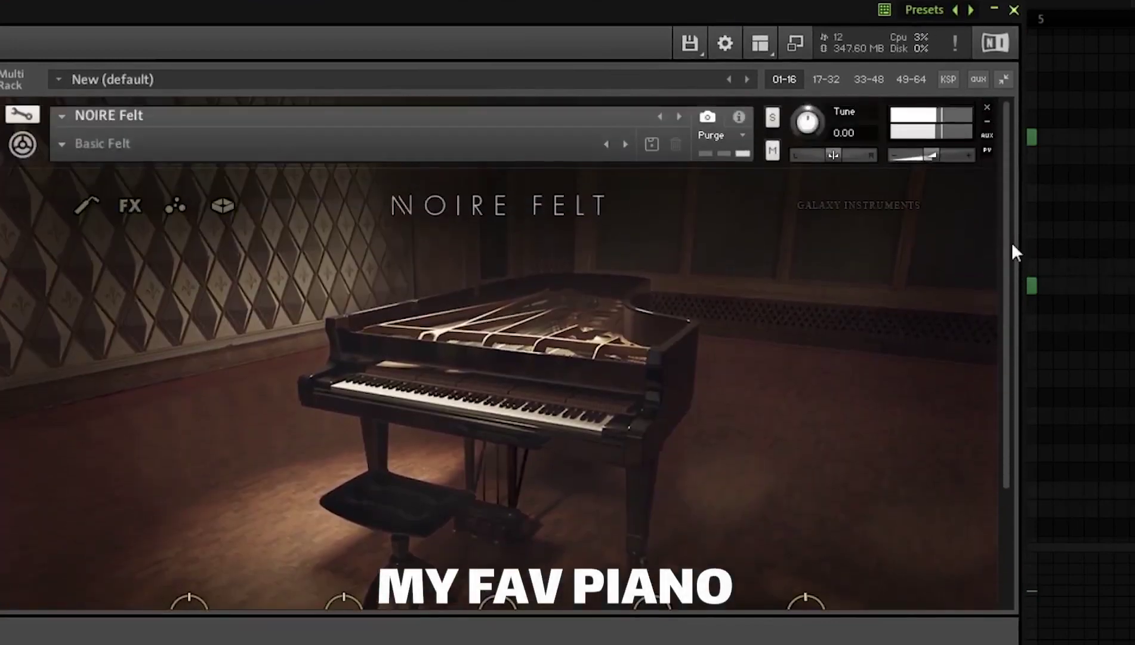
left_click(1015, 10)
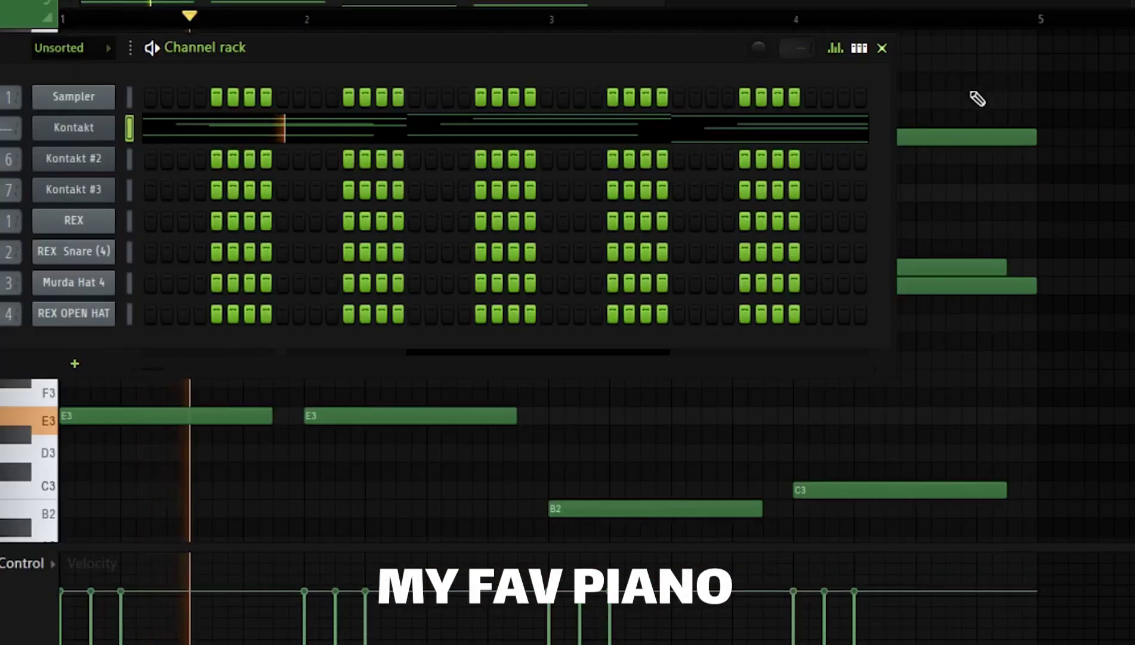
left_click(883, 48)
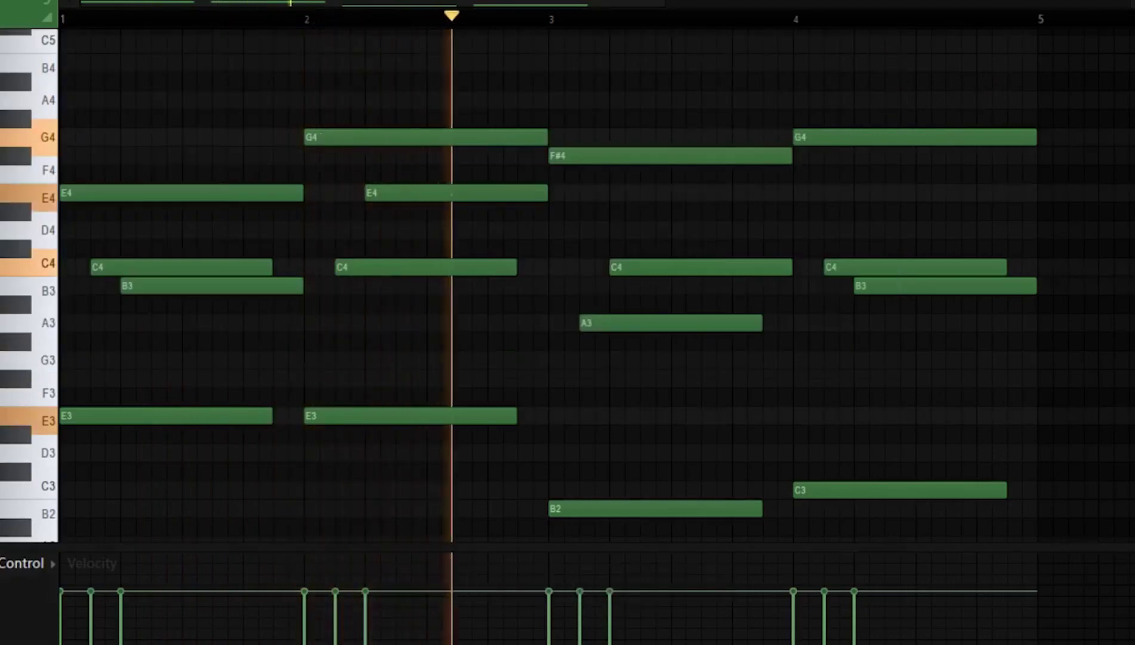
key("F9")
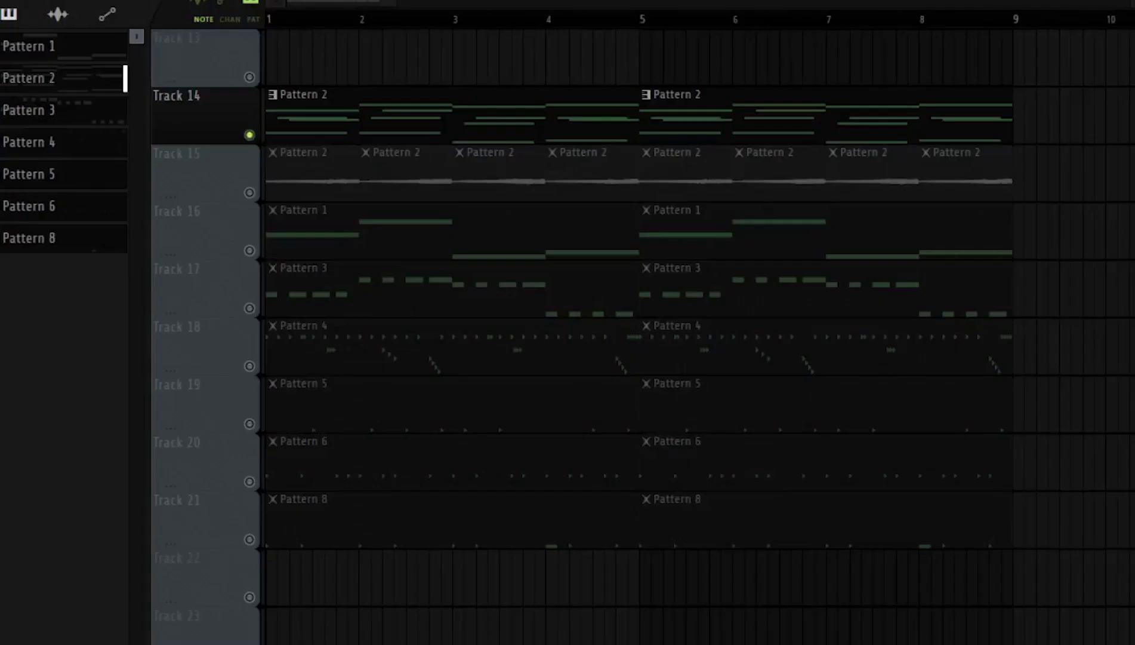
- Solo Track 15 in the playlist and play back its reversed, chopped piano melody clips
left_click(250, 192)
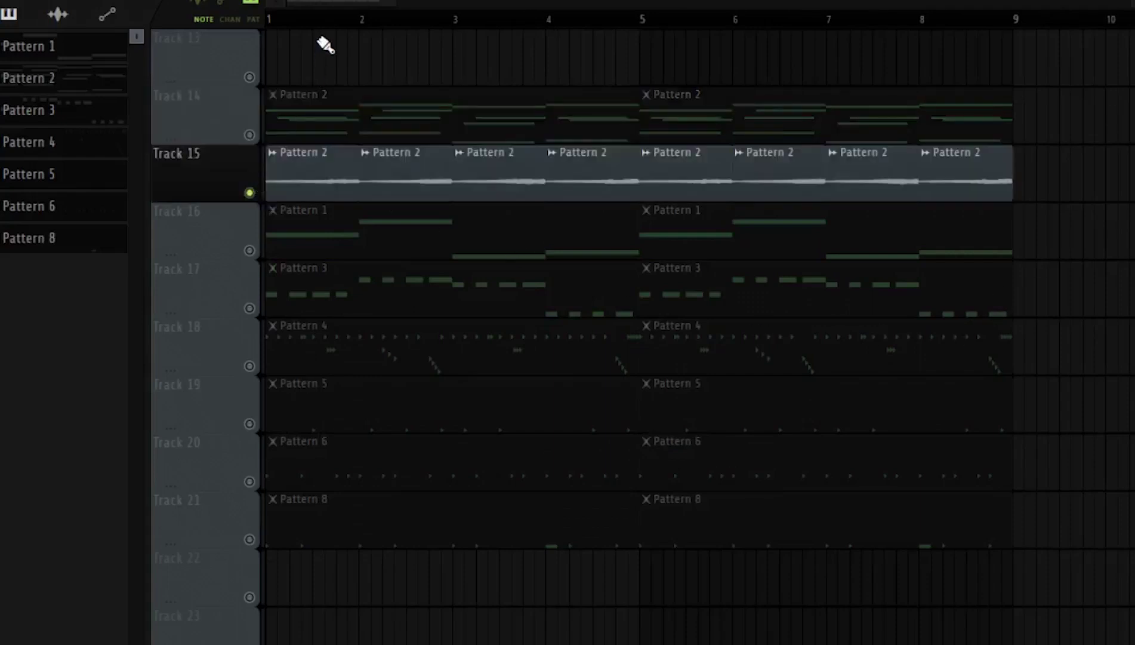
key("space")
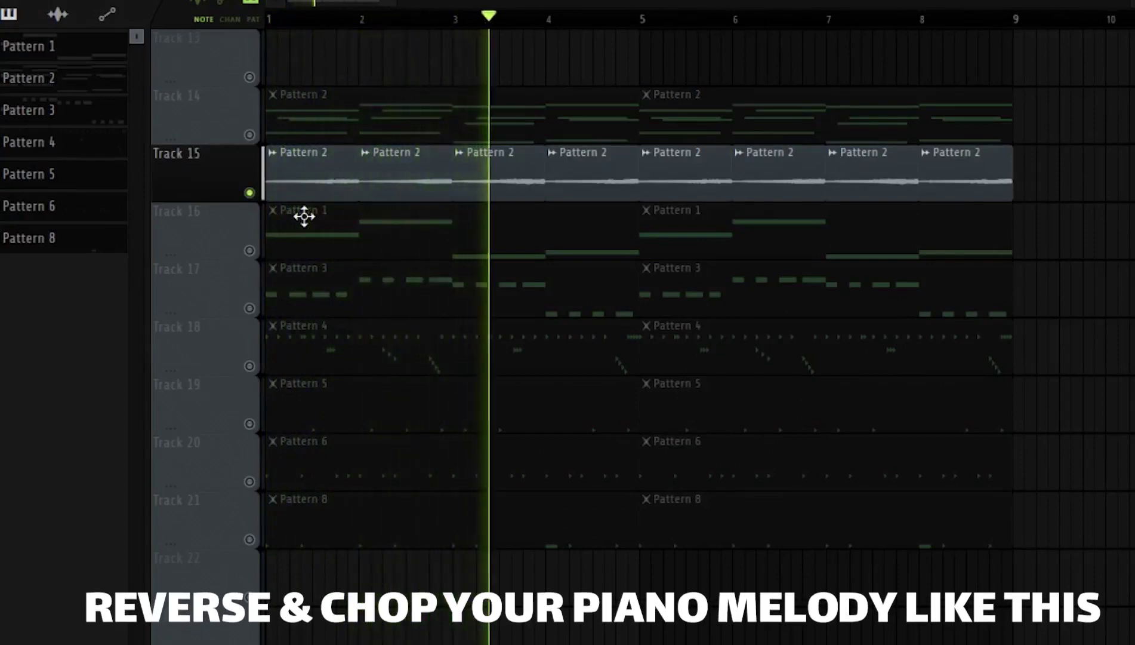
- Place the Pattern 2 audio clip at bar 1 of Track 13, then return to the pattern list
left_click(56, 13)
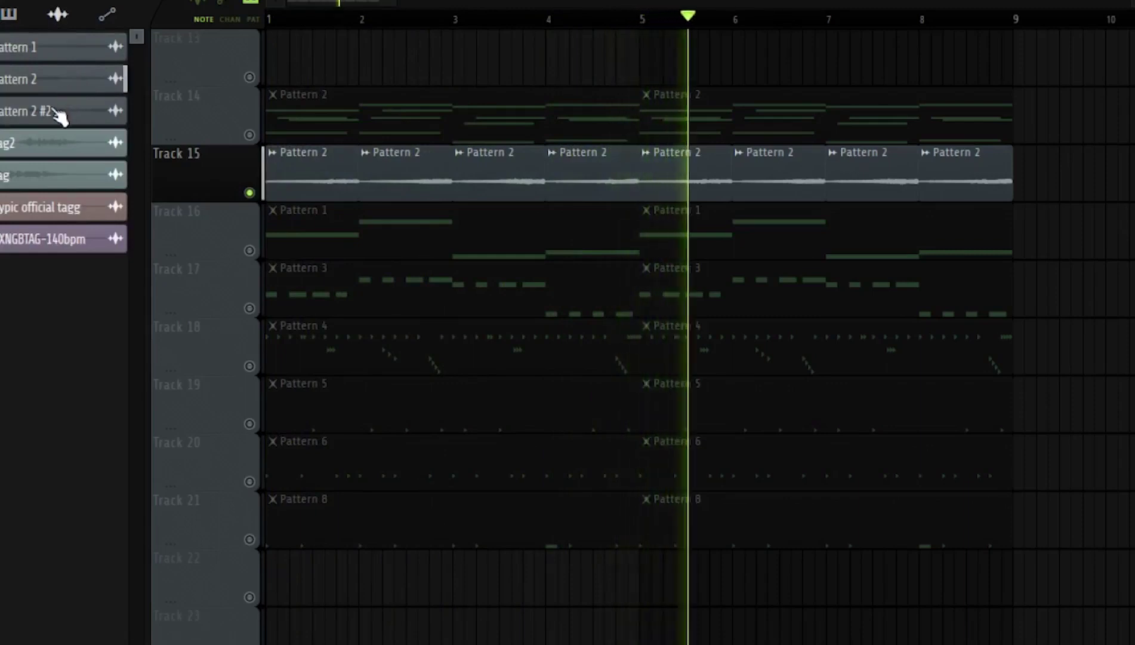
left_click_drag(51, 90, 274, 49)
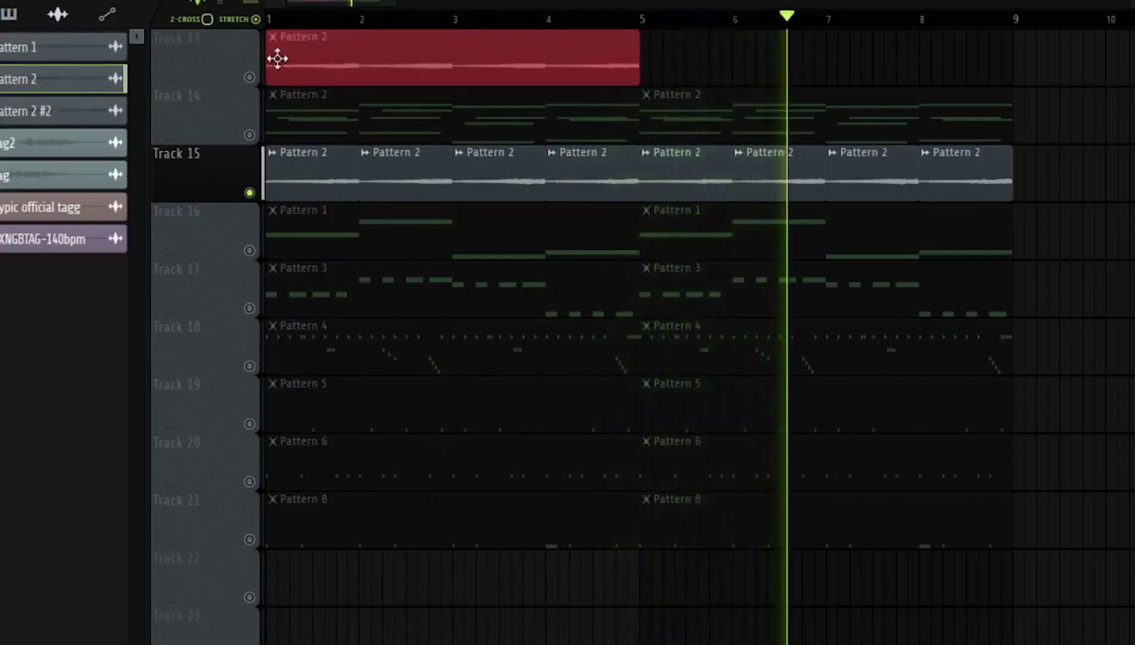
left_click(8, 14)
- Stop playback, open the Pattern 1 notes from Track 16 in the piano roll, and play back the simple string melody
key("space")
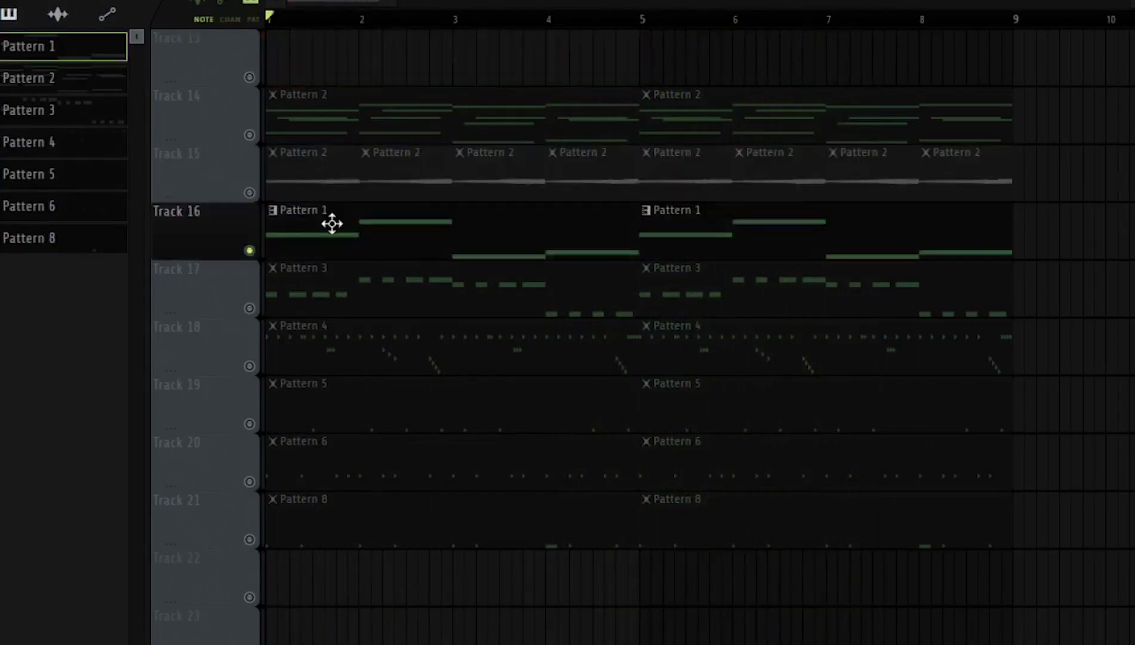
double_click(344, 228)
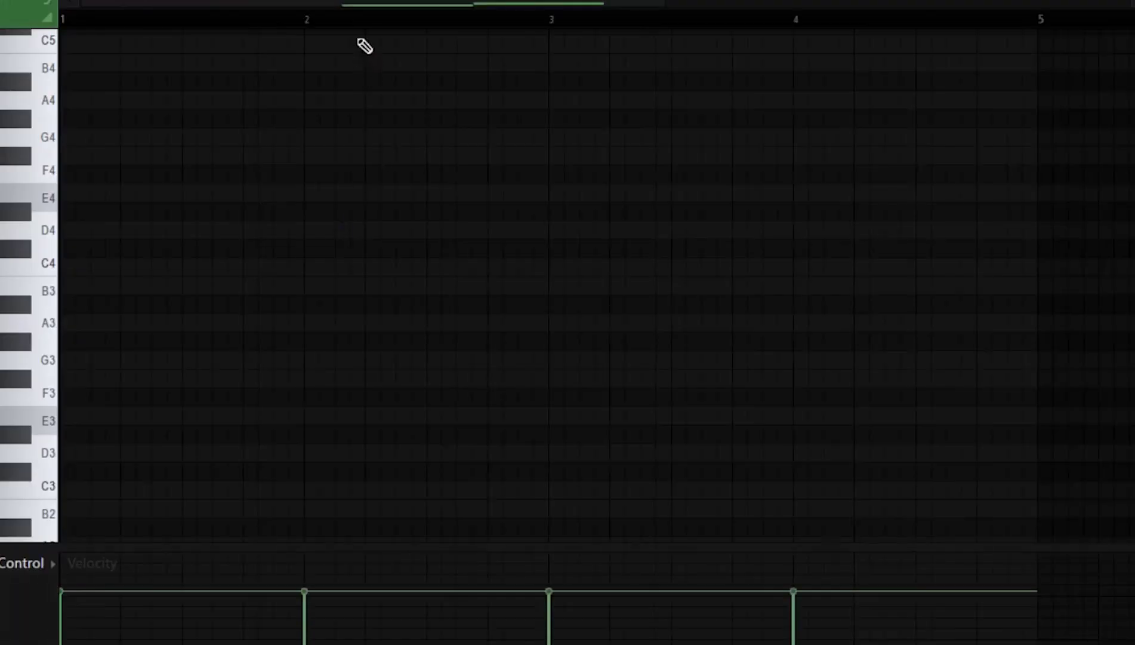
key("space")
scroll(350, 32, "down", 2)
scroll(351, 24, "down", 3)
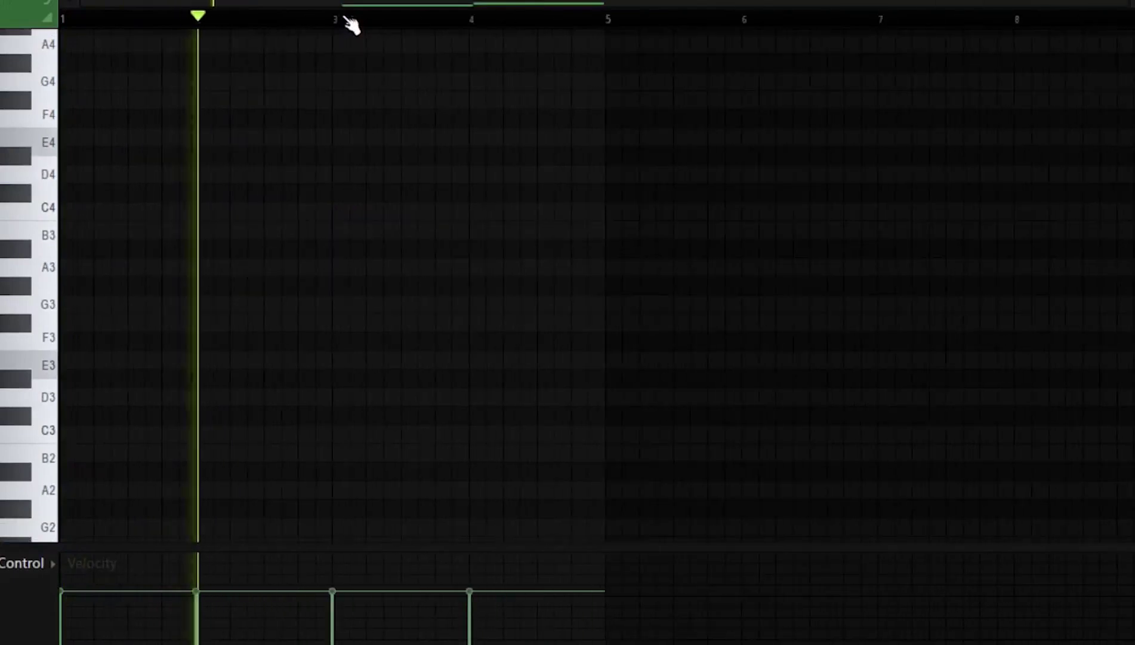
scroll(294, 155, "up", 10)
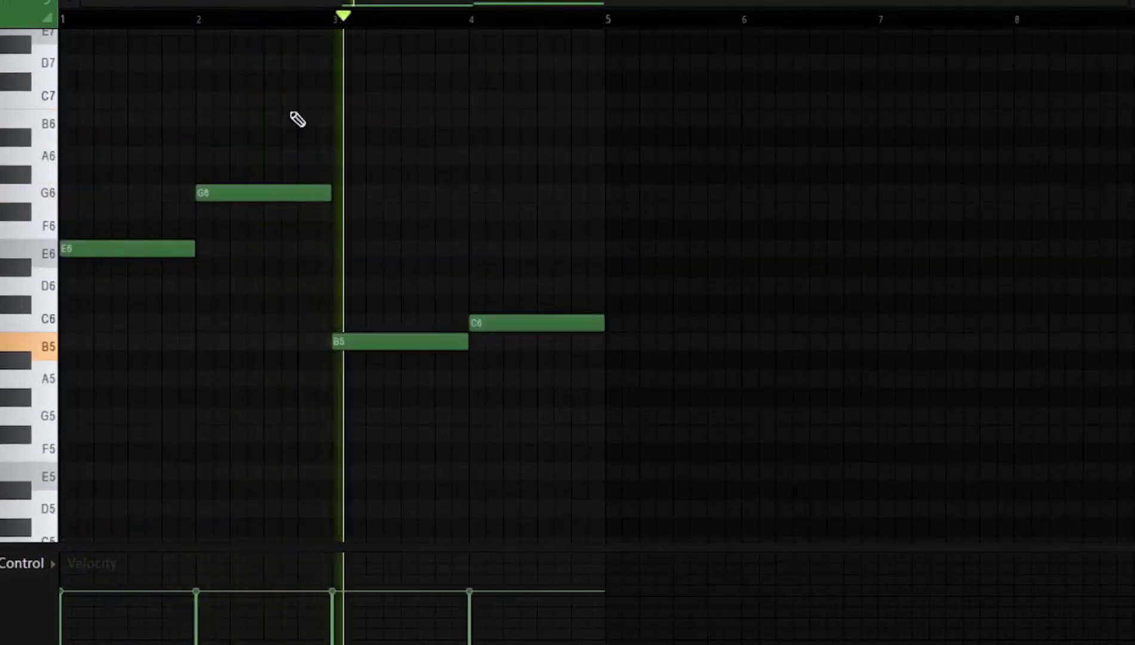
scroll(278, 31, "up", 3)
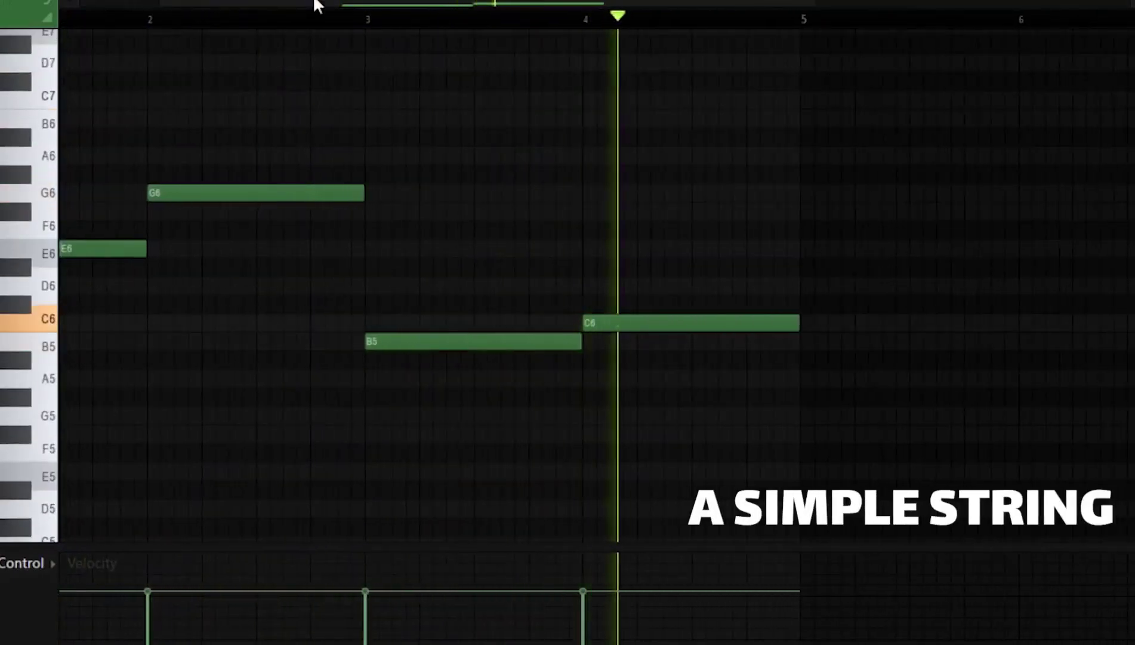
left_click_drag(315, 5, 165, 4)
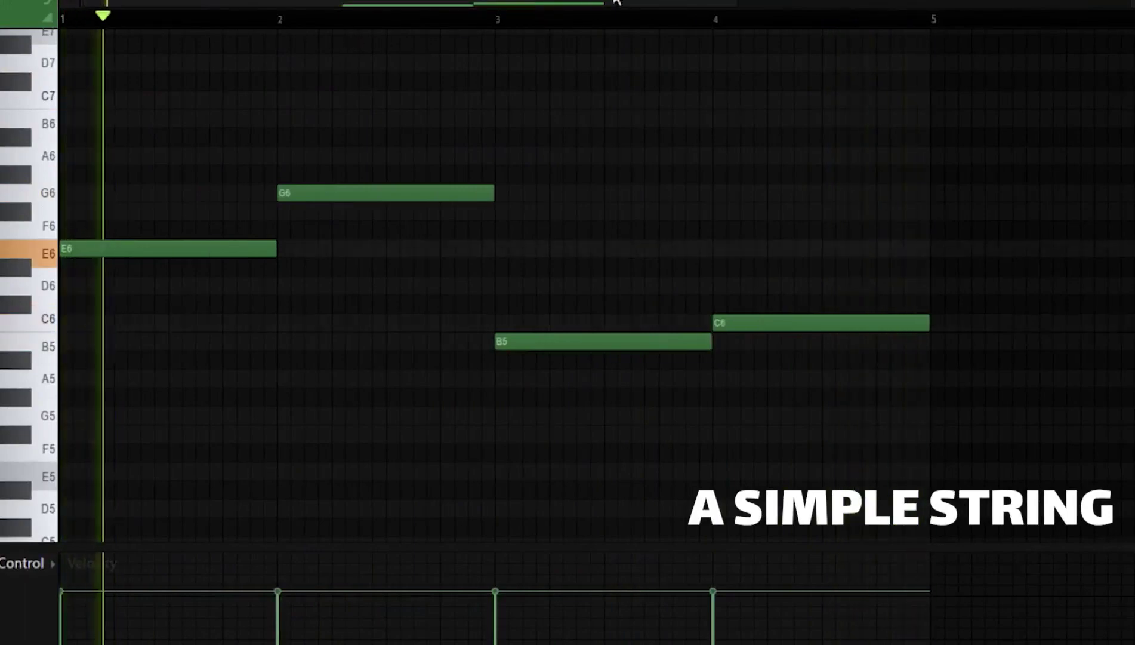
- Show the String Ensemble Sordino patch behind the Pattern 1 melody, then stop playback and close it along with the channel rack
key("F6")
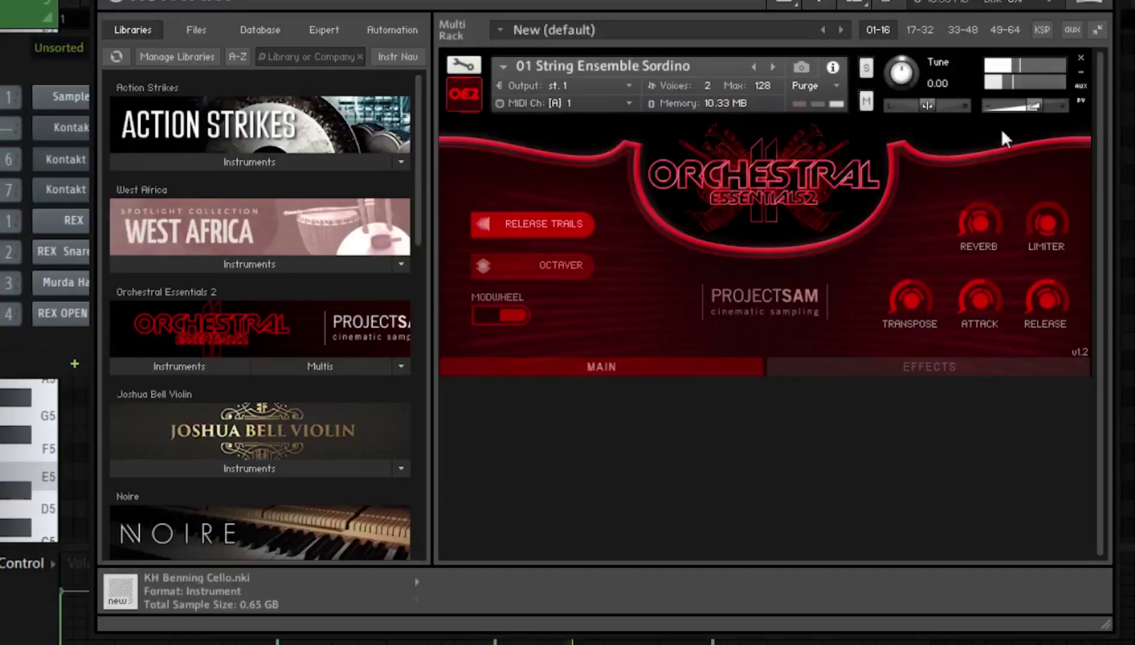
left_click(1103, 2)
key("space")
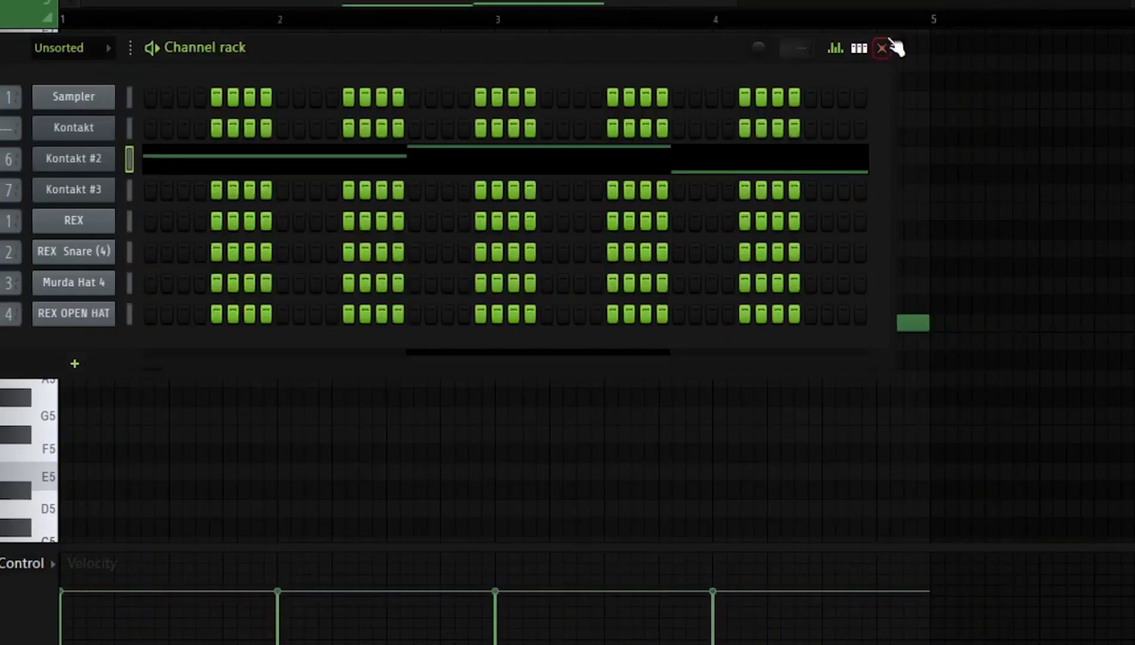
left_click(884, 49)
- Examine the Pan and Filter curves of ShaperBox2 on the Kontakt #2 mixer track during playback, then close the effect
key("space")
key("F9")
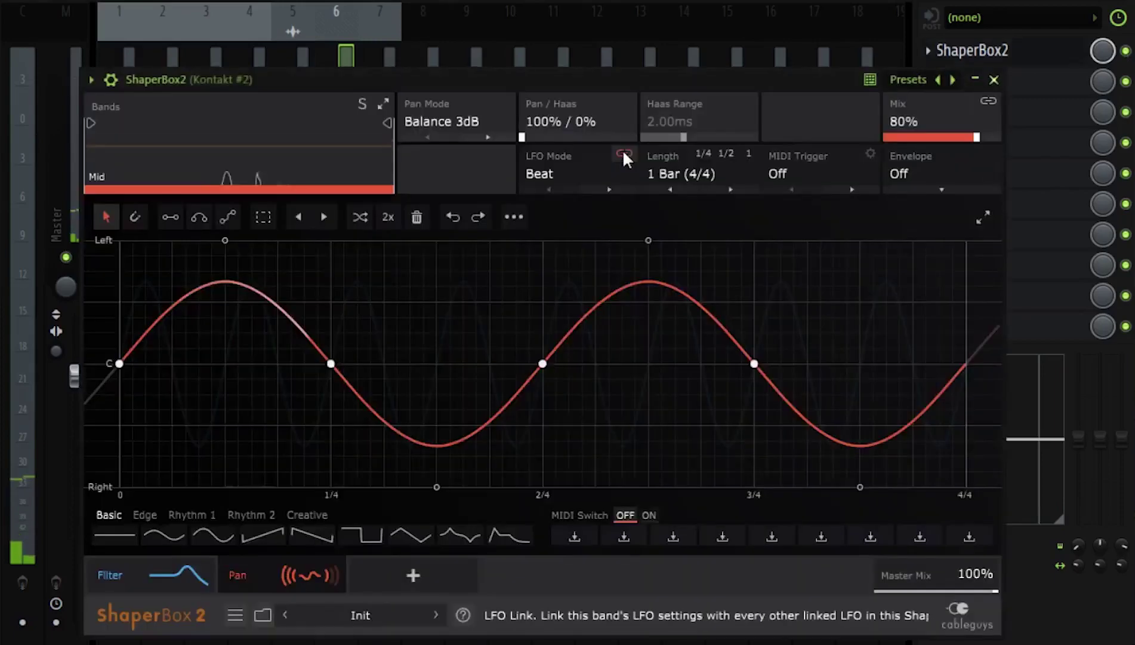
left_click_drag(488, 72, 484, 52)
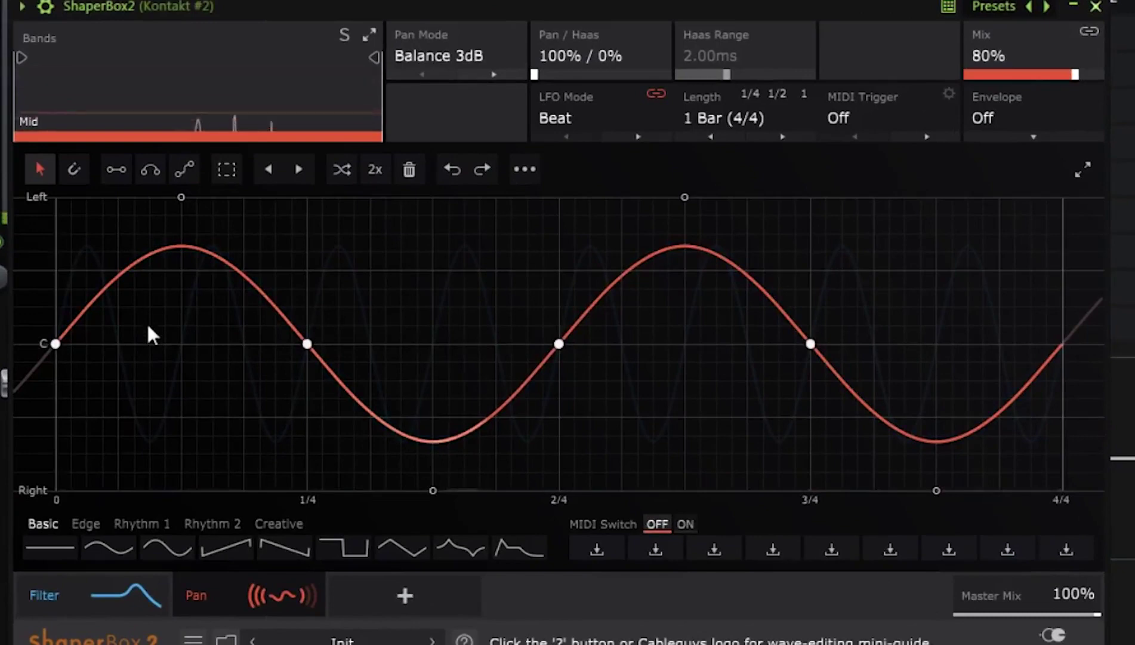
left_click(98, 600)
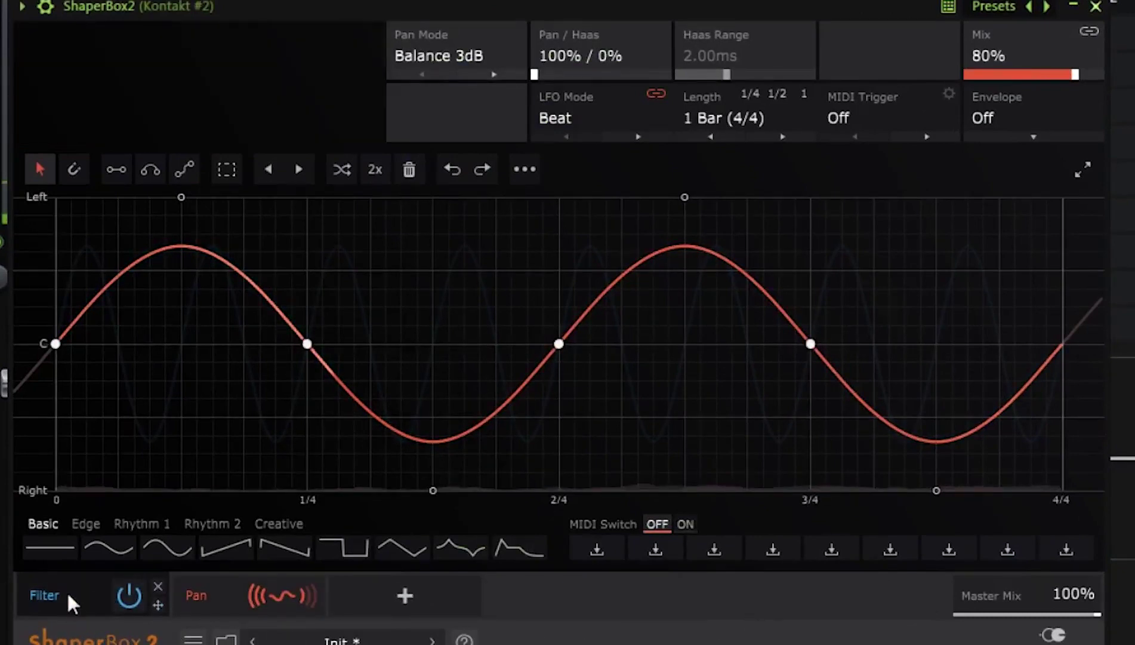
left_click(44, 588)
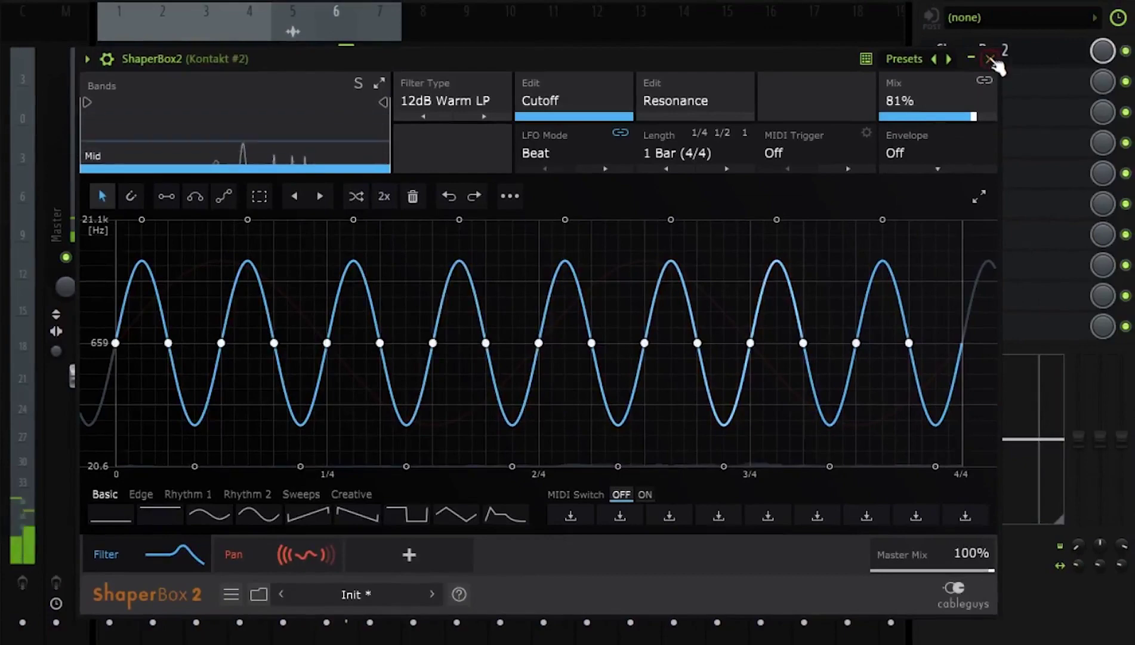
left_click(991, 59)
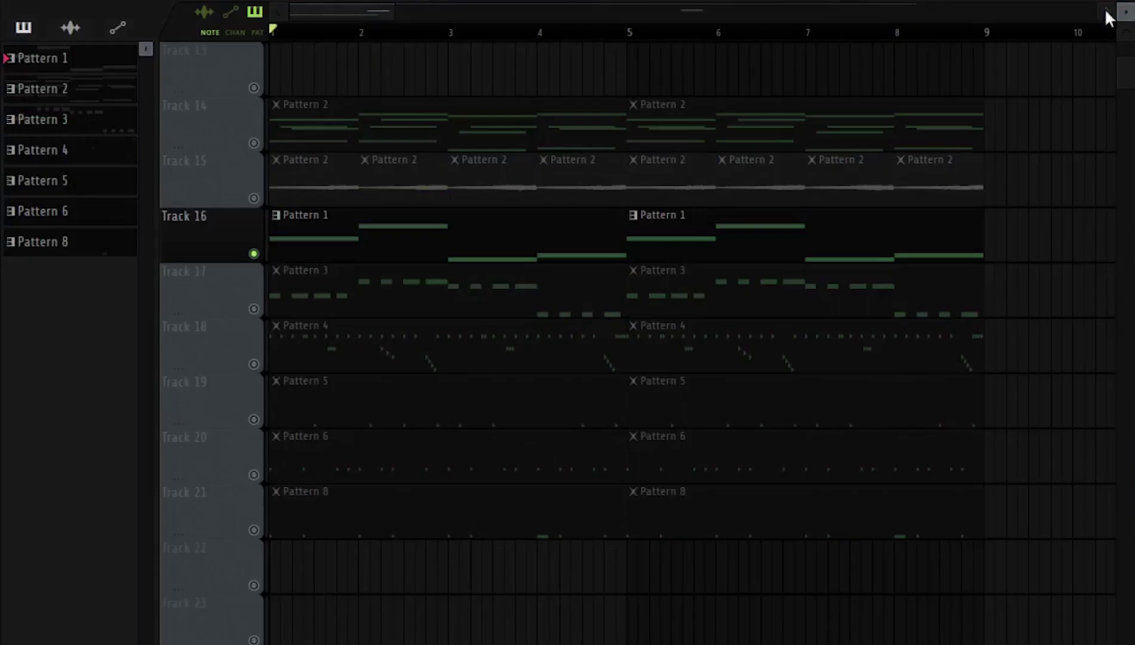
- Solo Track 17 and open the Pattern 3 notes in the piano roll
right_click(253, 309)
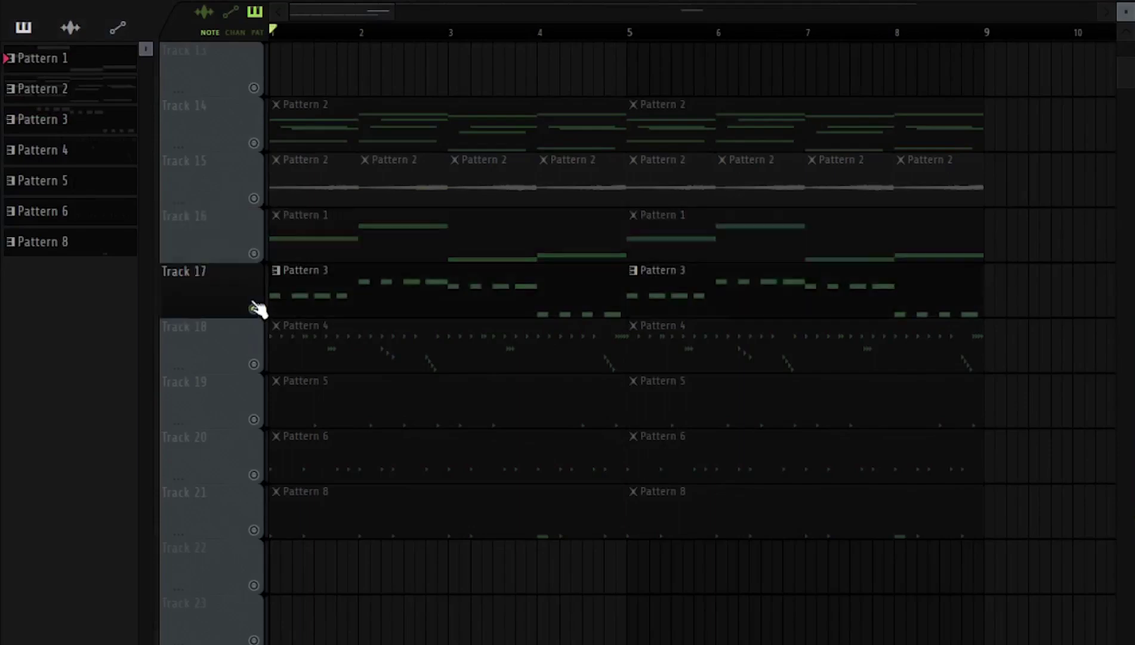
double_click(349, 298)
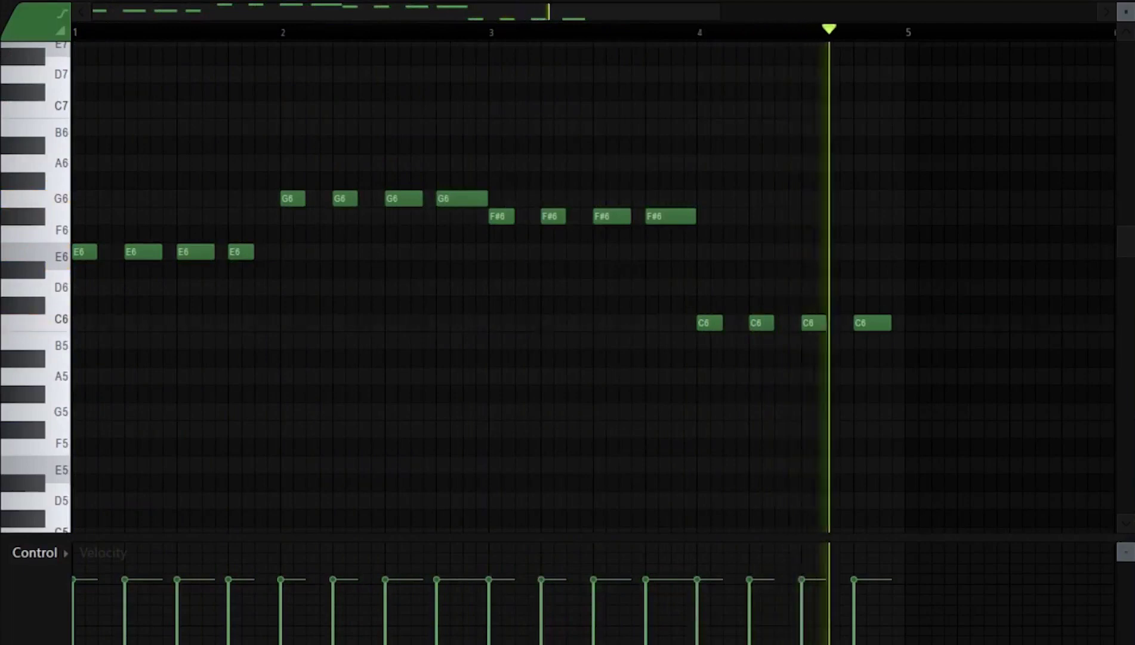
- Show the Joshua Bell Violin instrument on Kontakt #3 while Pattern 3 plays, then close its window
key("F6")
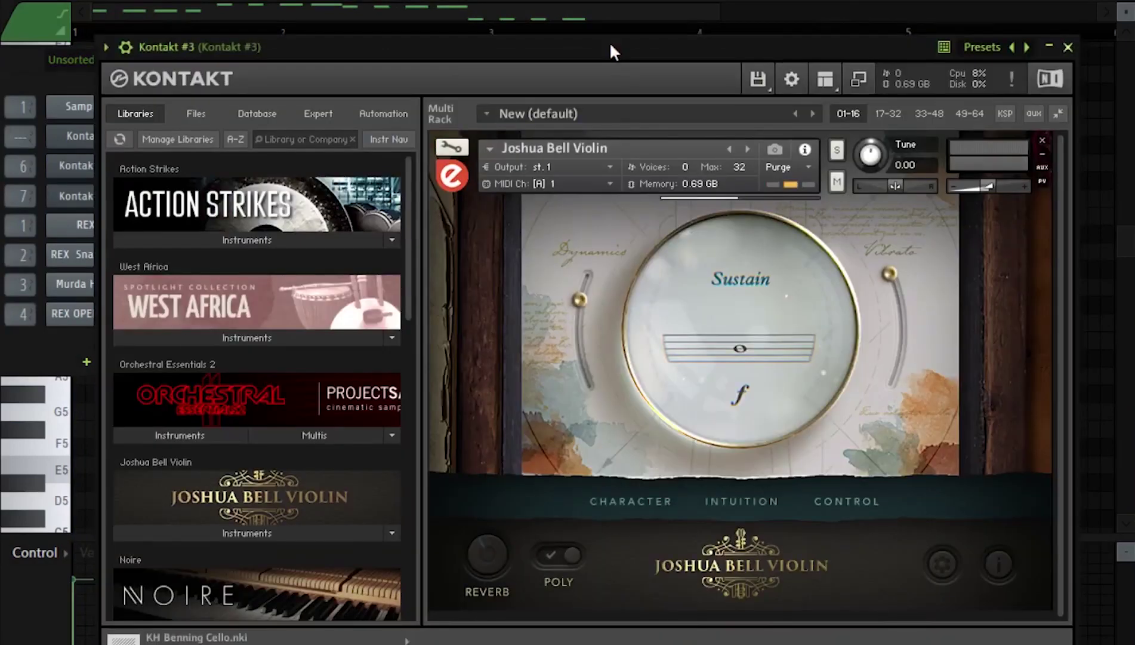
key("space")
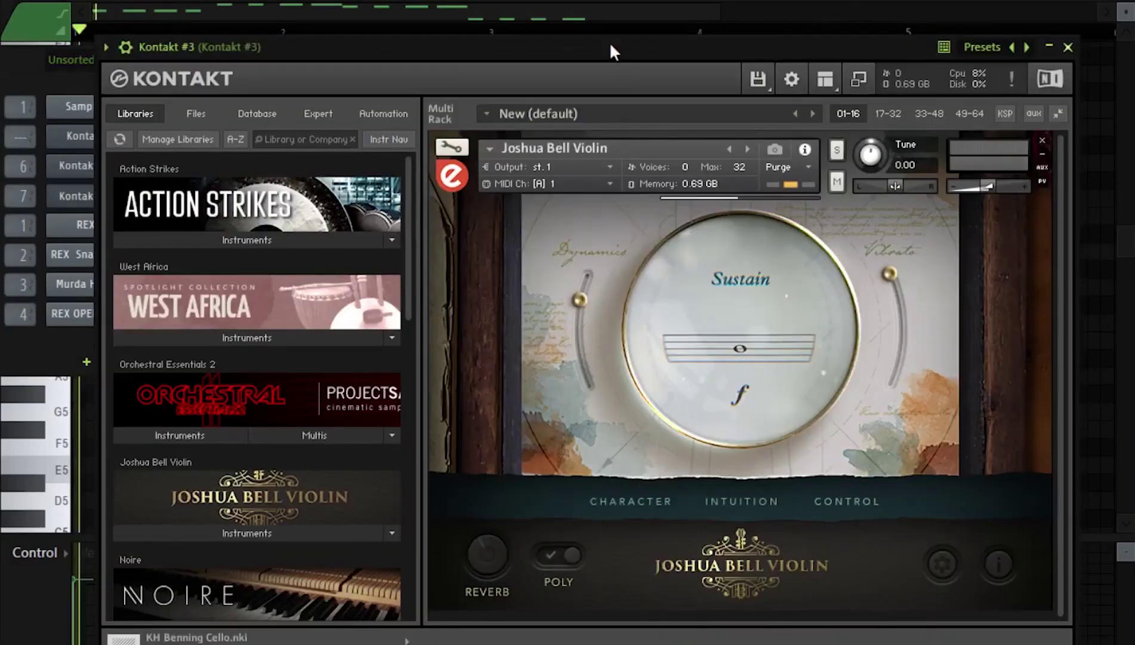
left_click_drag(610, 43, 593, 22)
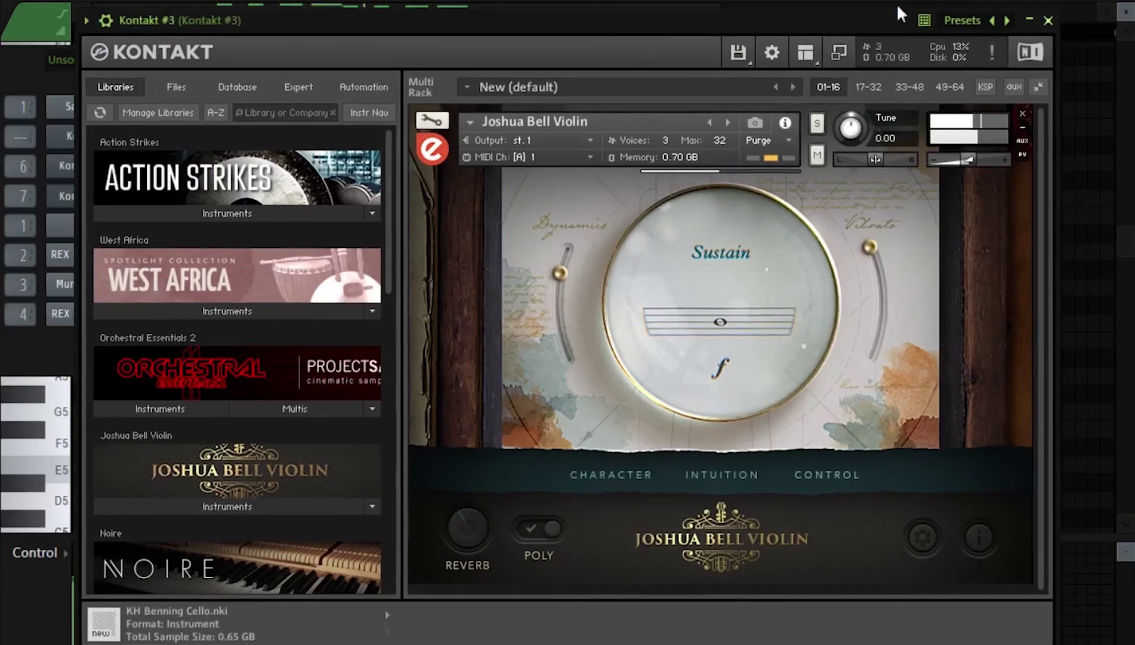
left_click(1049, 20)
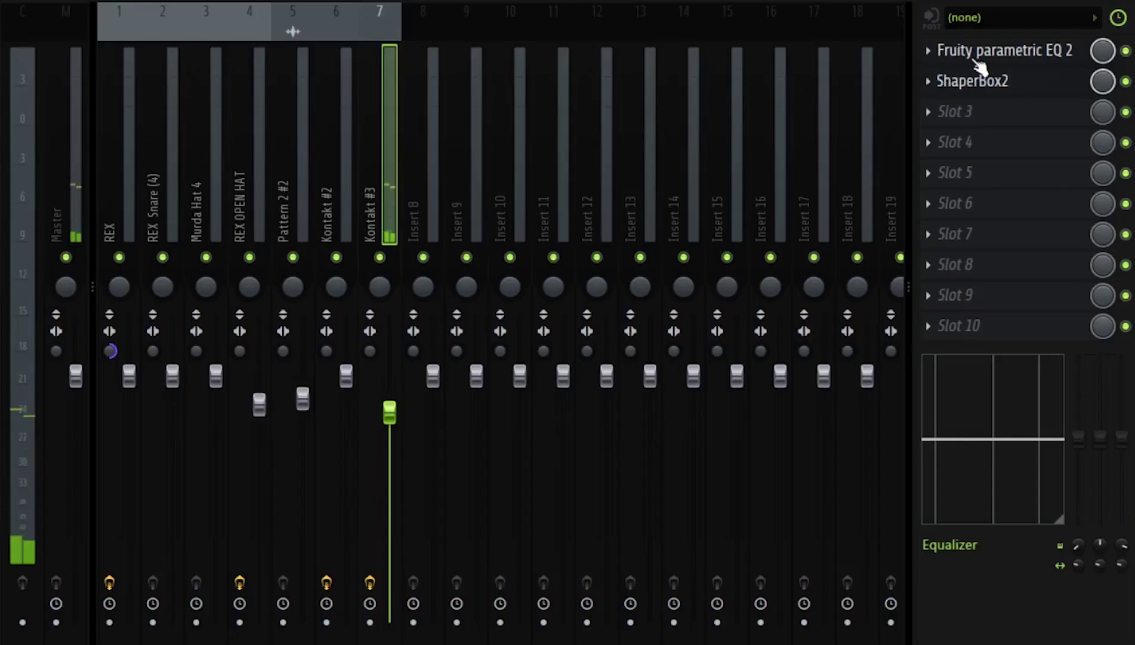
- Examine the Fruity parametric EQ 2 and ShaperBox2 settings on the Kontakt #3 mixer track, closing each effect
left_click(977, 60)
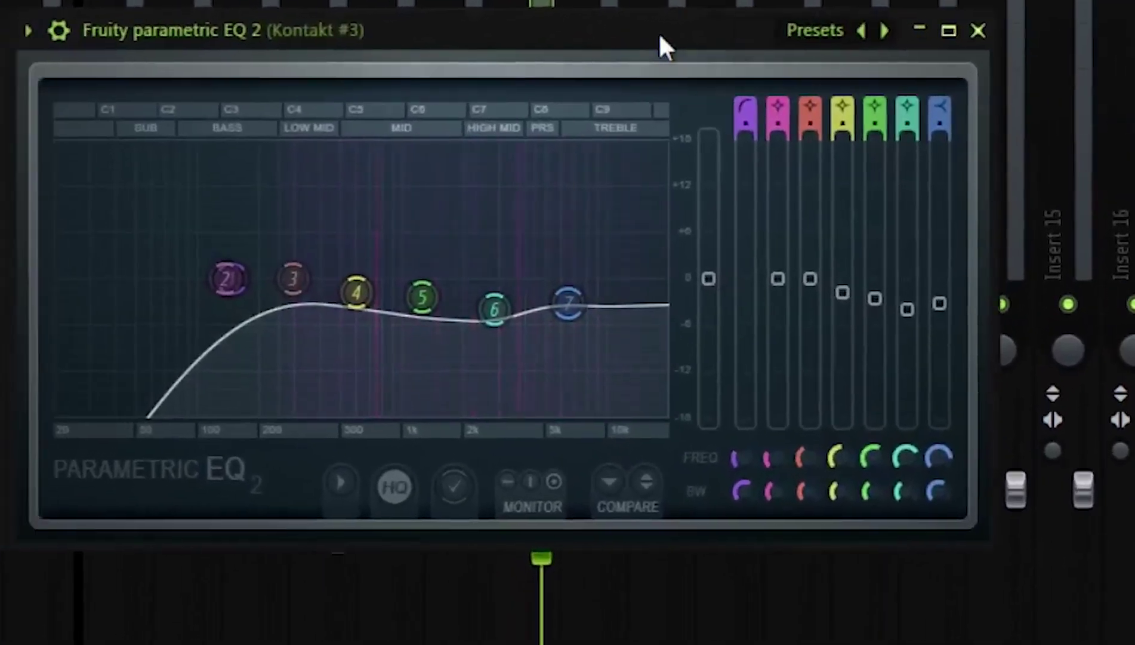
left_click_drag(660, 35, 825, 34)
left_click(1114, 31)
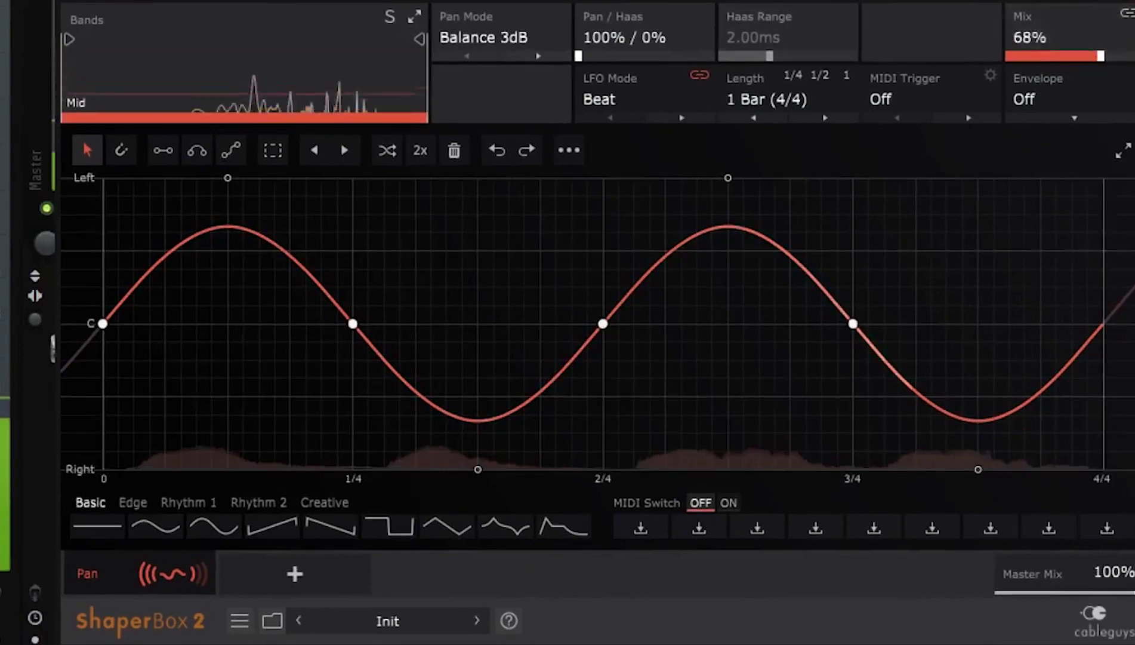
left_click(1091, 16)
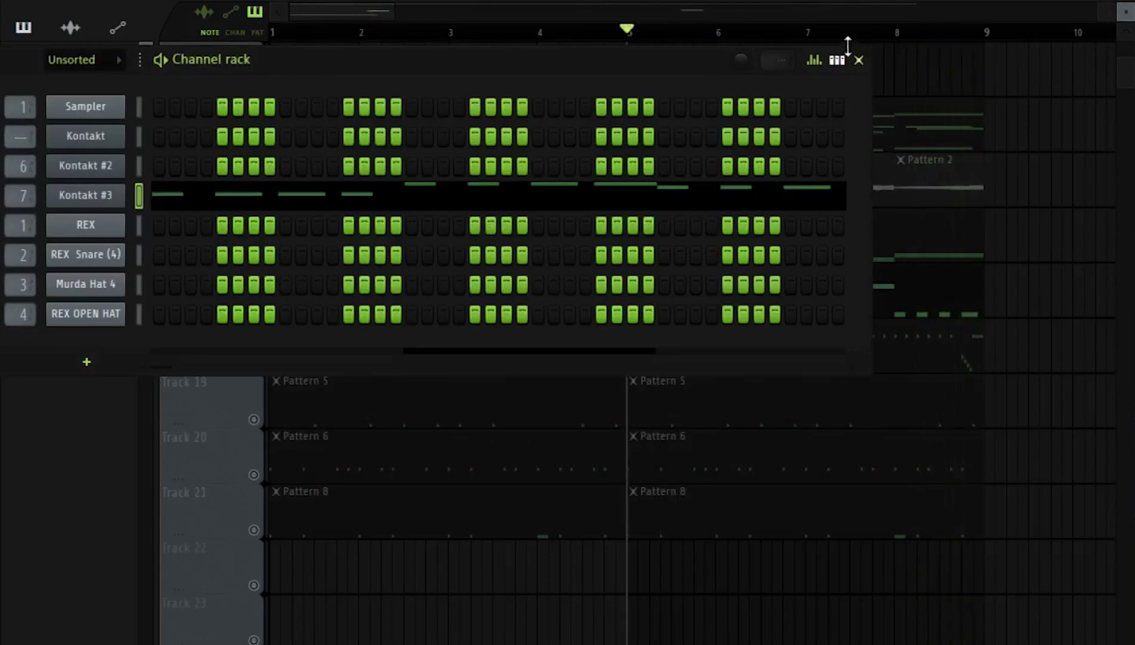
- Close the channel rack, solo Track 18, and open and play the Pattern 4 hi-hat notes in the piano roll
left_click(861, 61)
right_click(254, 363)
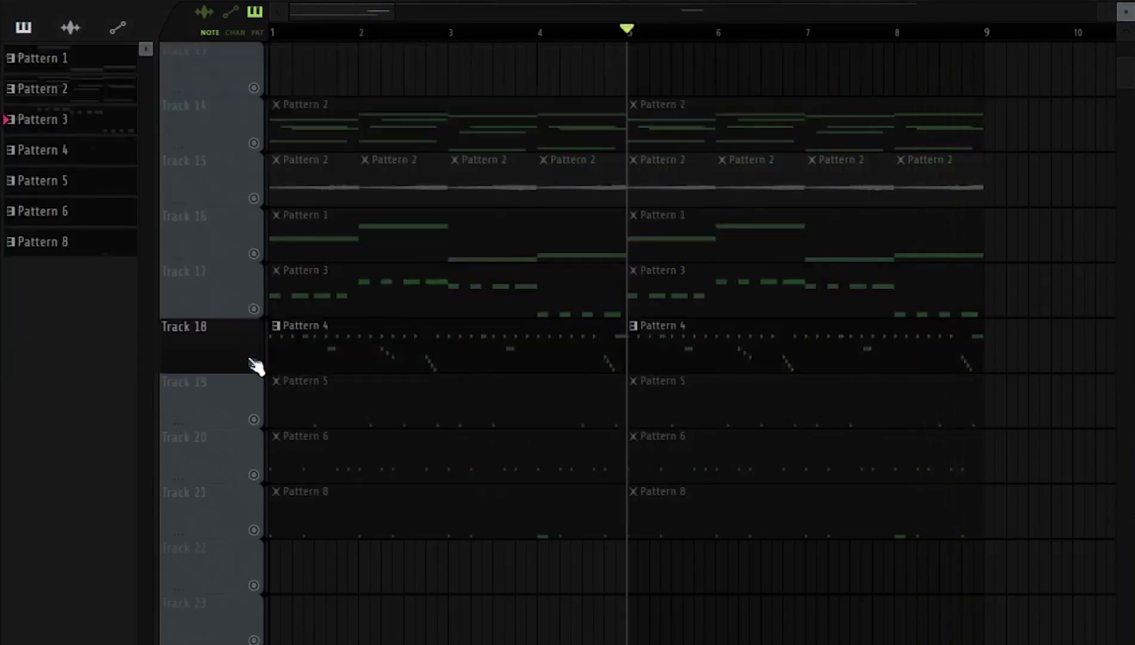
double_click(636, 343)
scroll(382, 132, "down", 6)
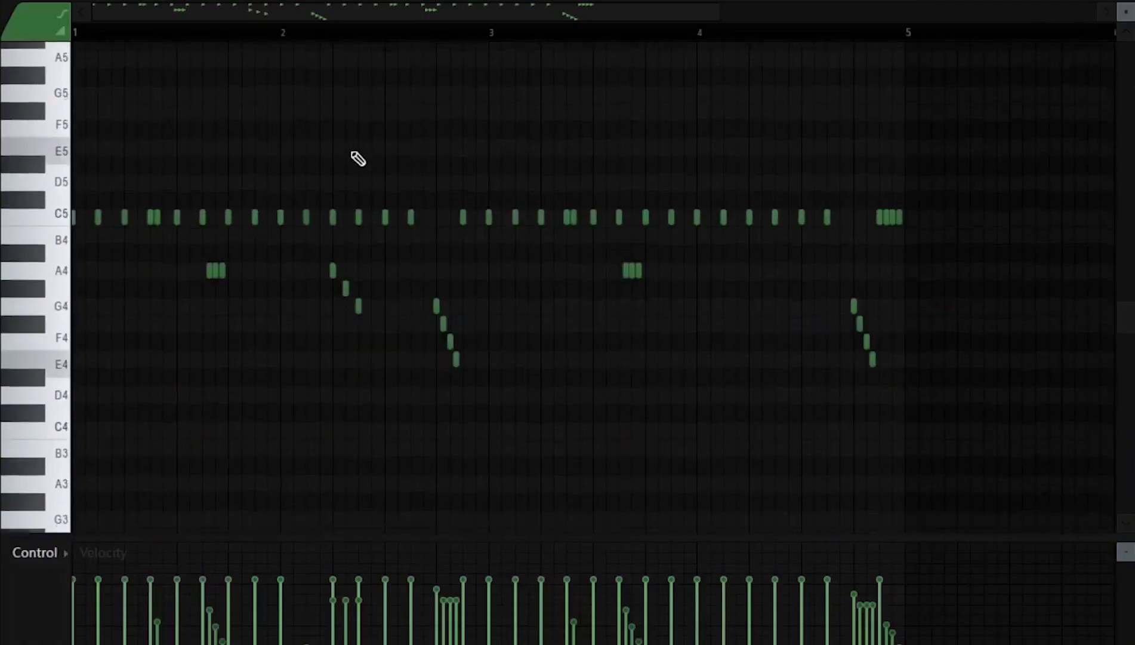
key("space")
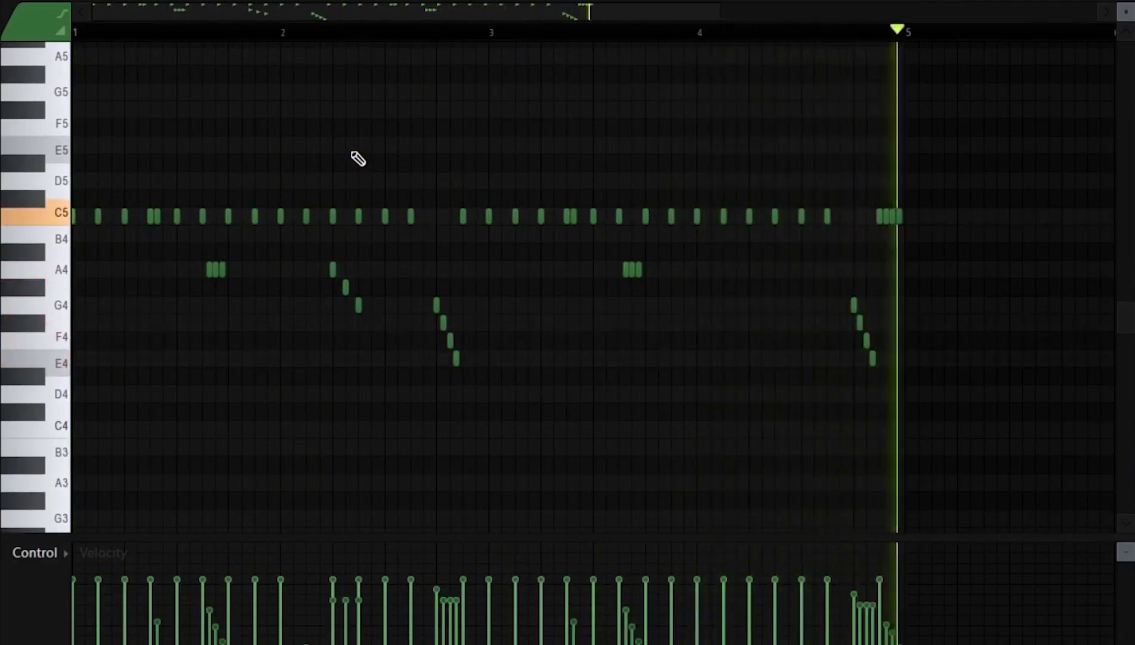
- Switch the control lane below the Pattern 4 notes from velocity to Pan
scroll(178, 353, "down", 3)
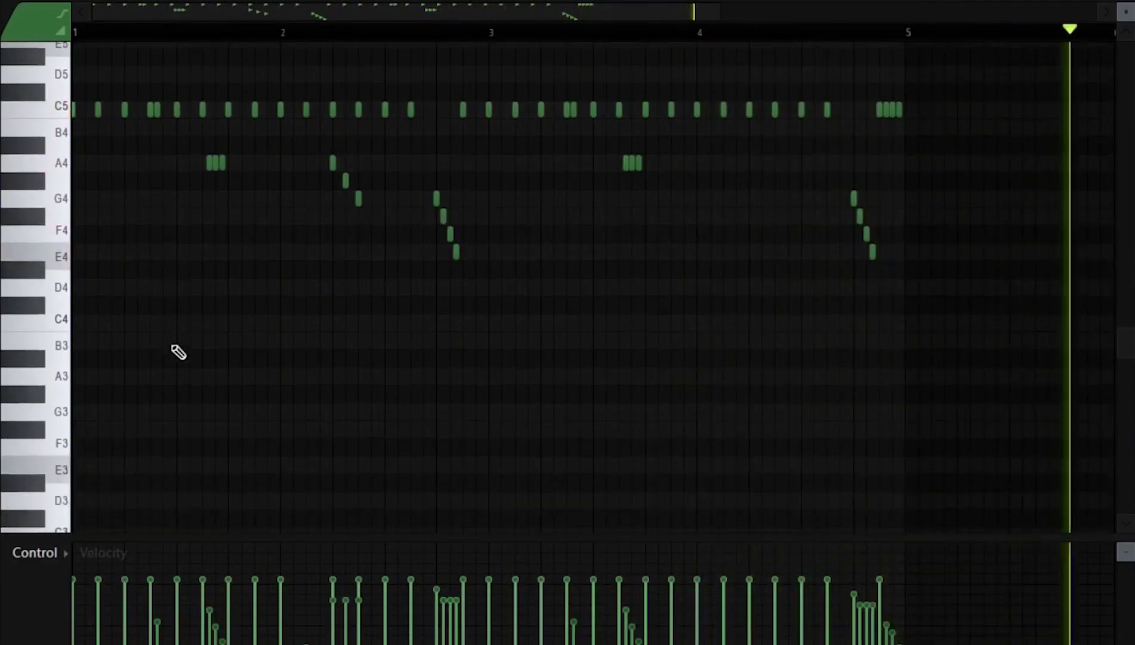
left_click(35, 554)
left_click(55, 585)
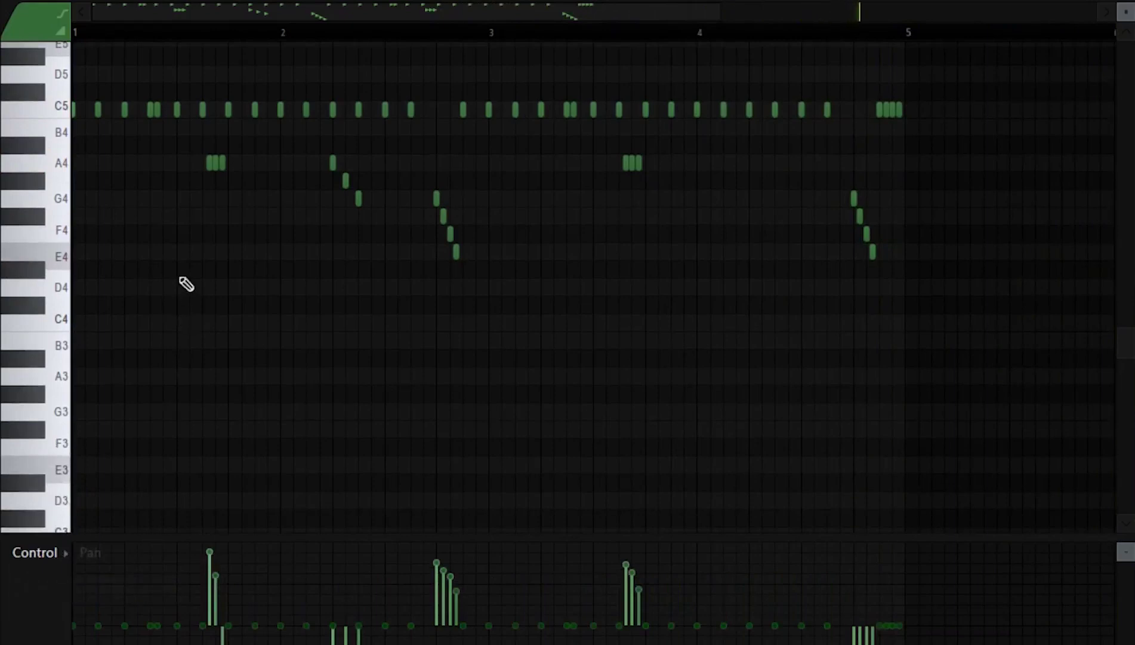
- Solo Track 19 and open its Pattern 5 notes in the piano roll during playback
scroll(185, 281, "up", 2)
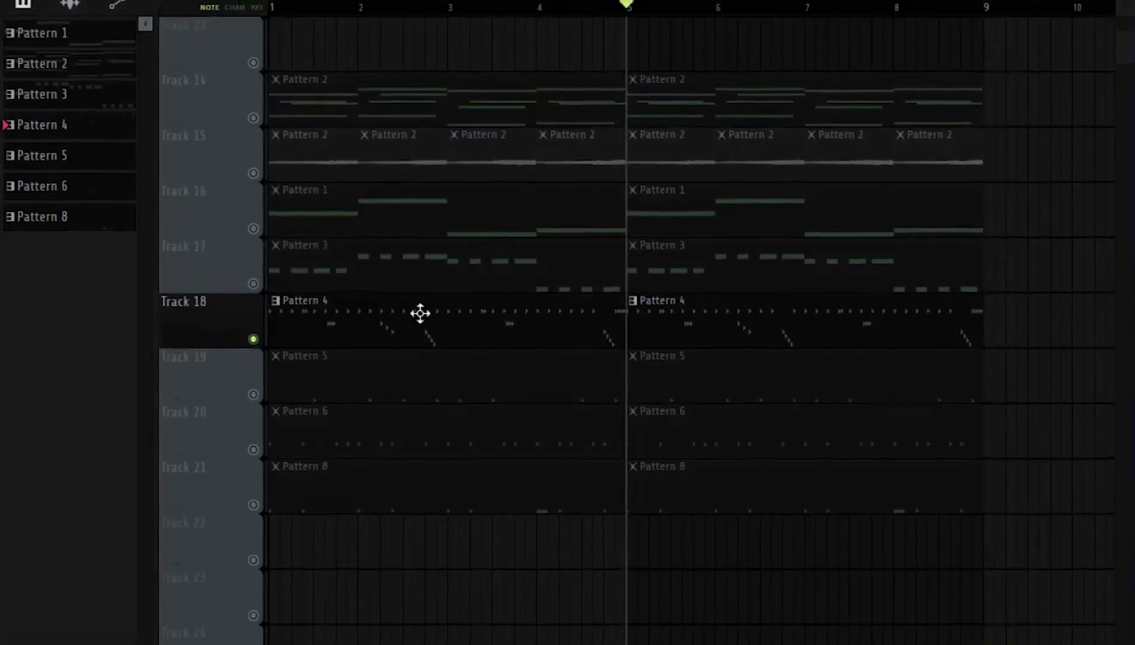
right_click(254, 421)
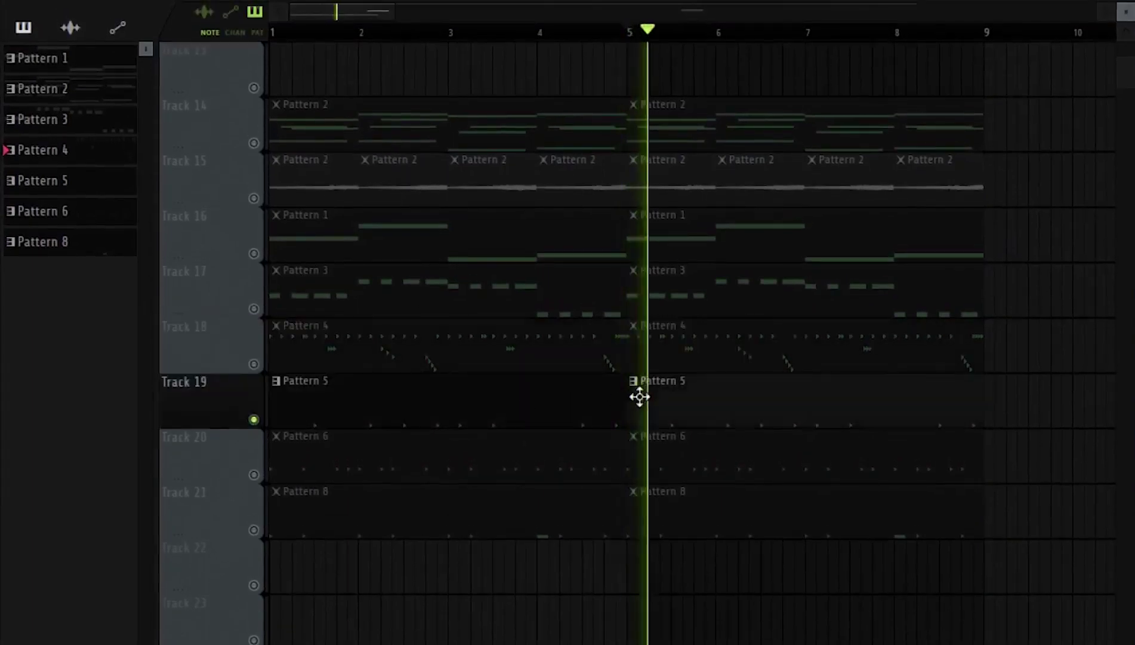
double_click(639, 395)
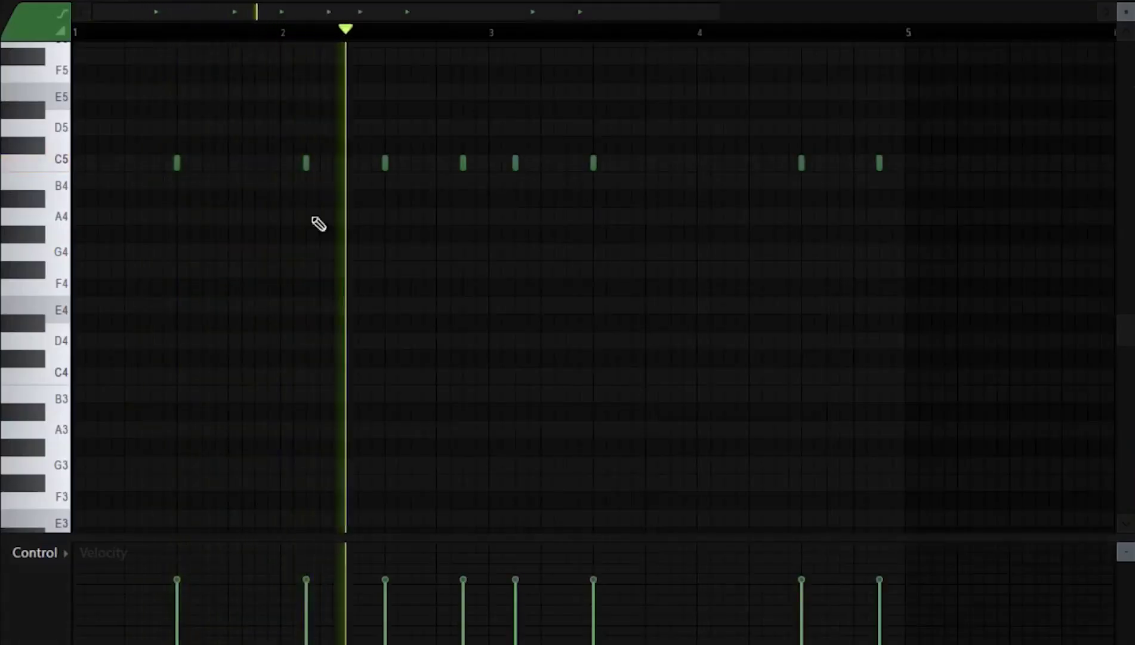
- Delete the C5 note half a beat before bar 3 in Pattern 5, and close the piano roll
scroll(319, 223, "up", 2)
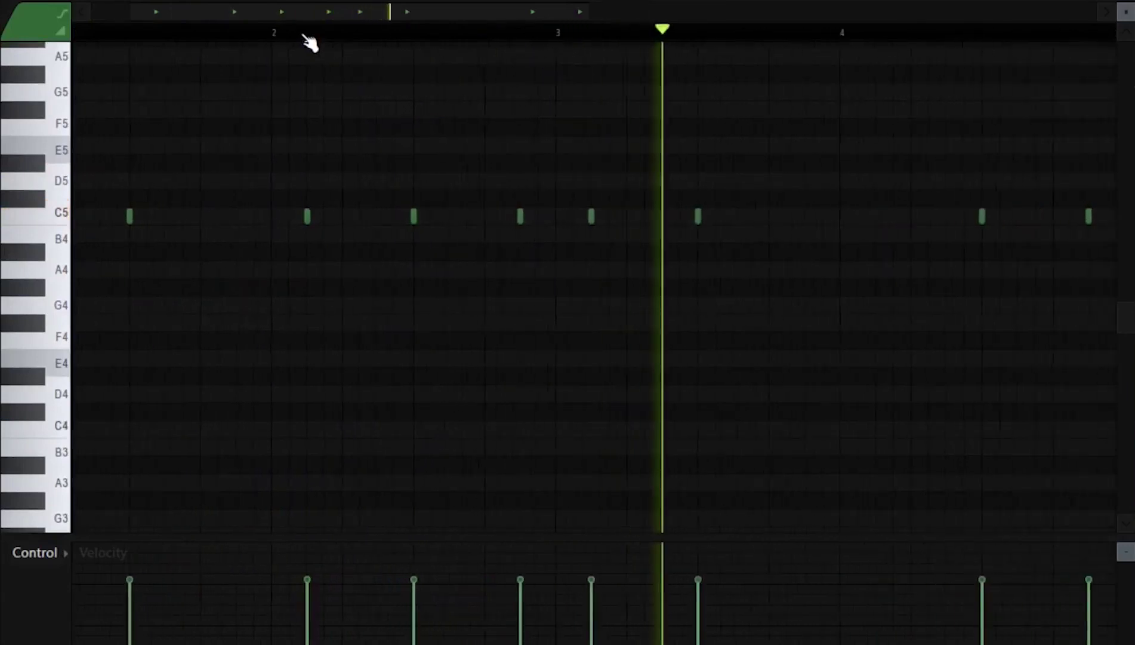
scroll(261, 10, "up", 2)
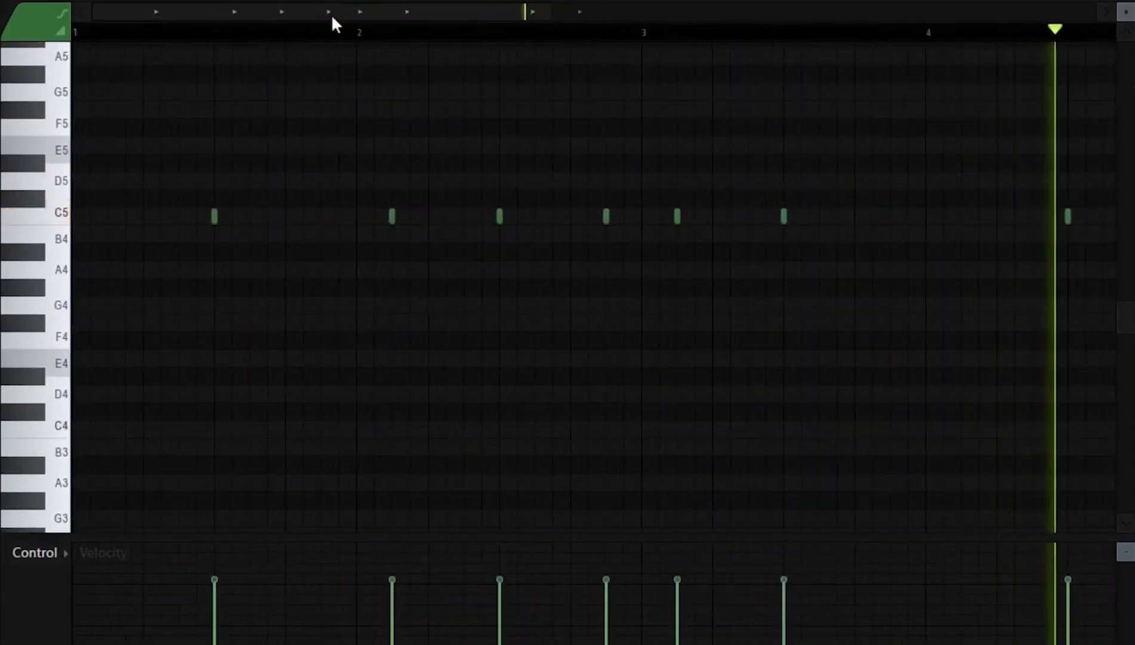
scroll(389, 31, "down", 2)
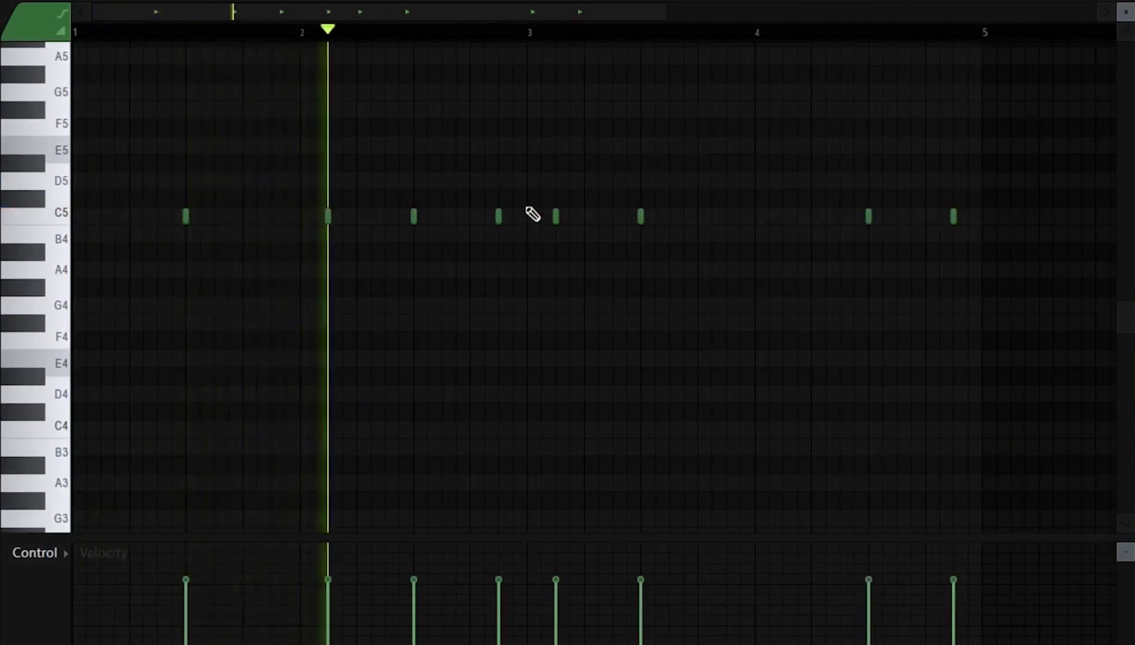
right_click(498, 217)
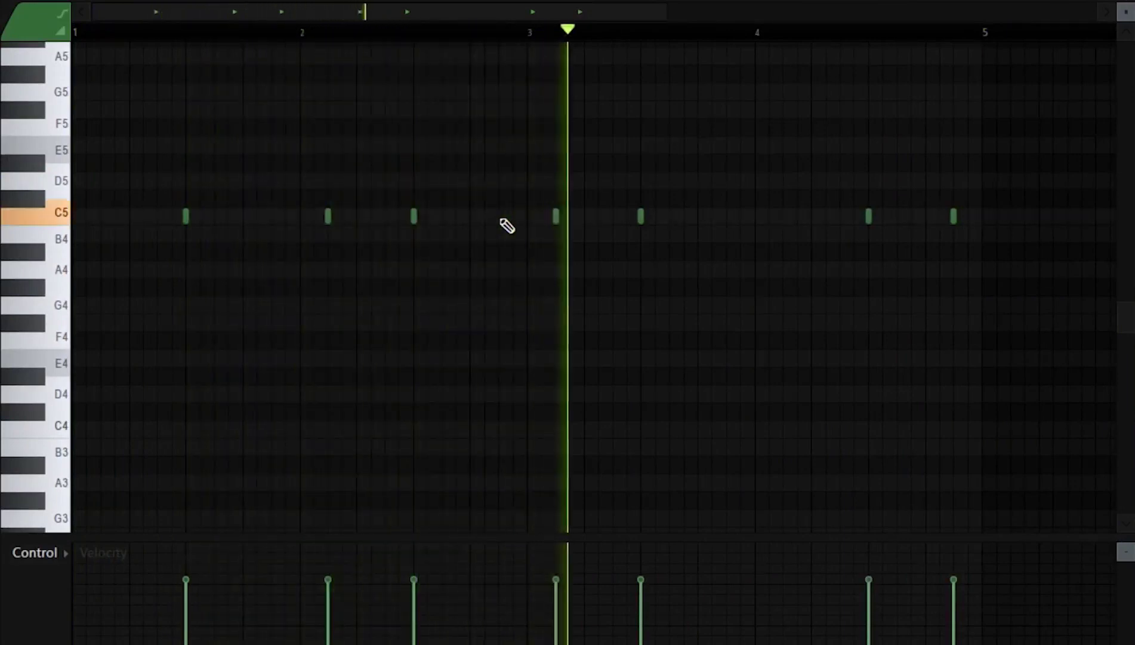
left_click(1127, 2)
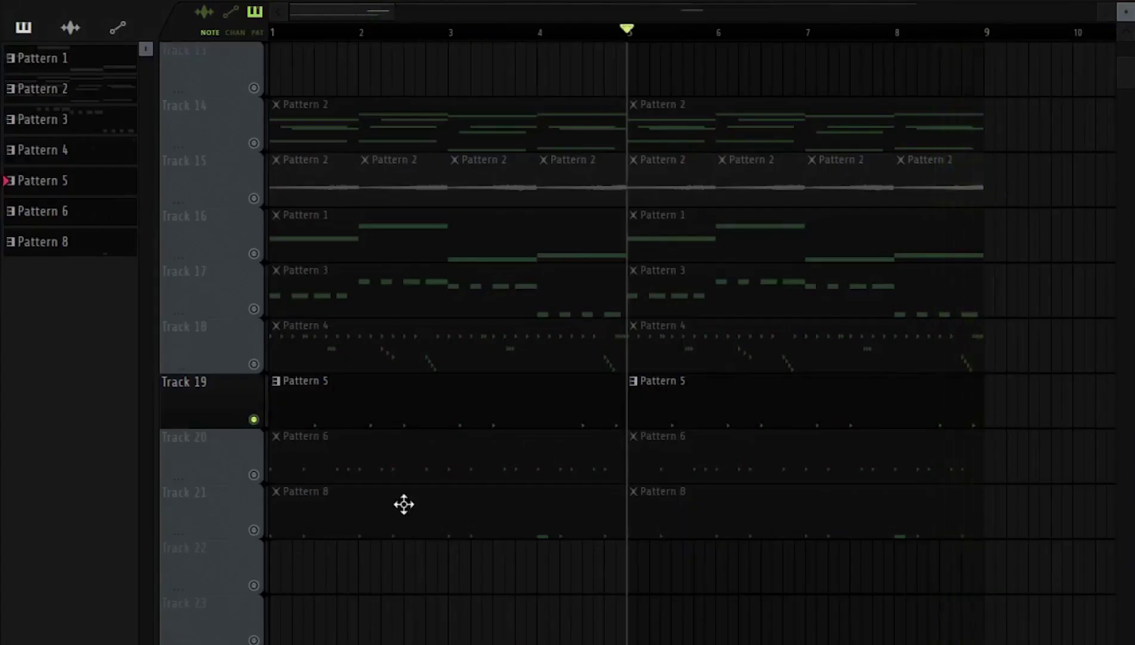
- Solo Track 20 and show its Pattern 6 notes in the piano roll while they play
right_click(264, 482)
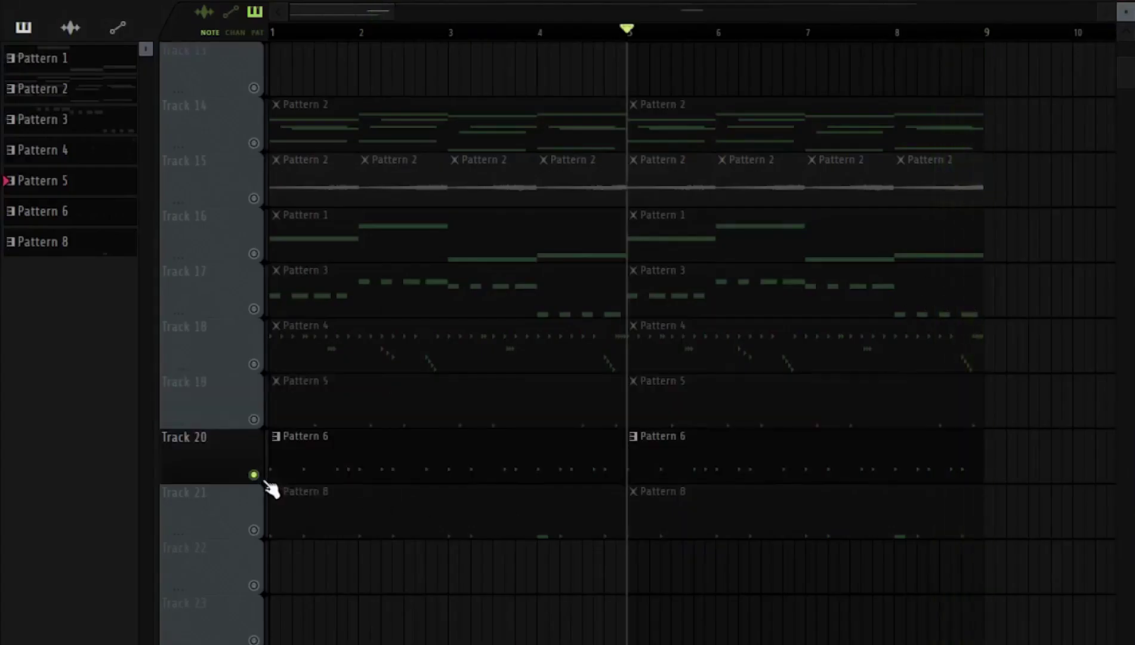
double_click(679, 470)
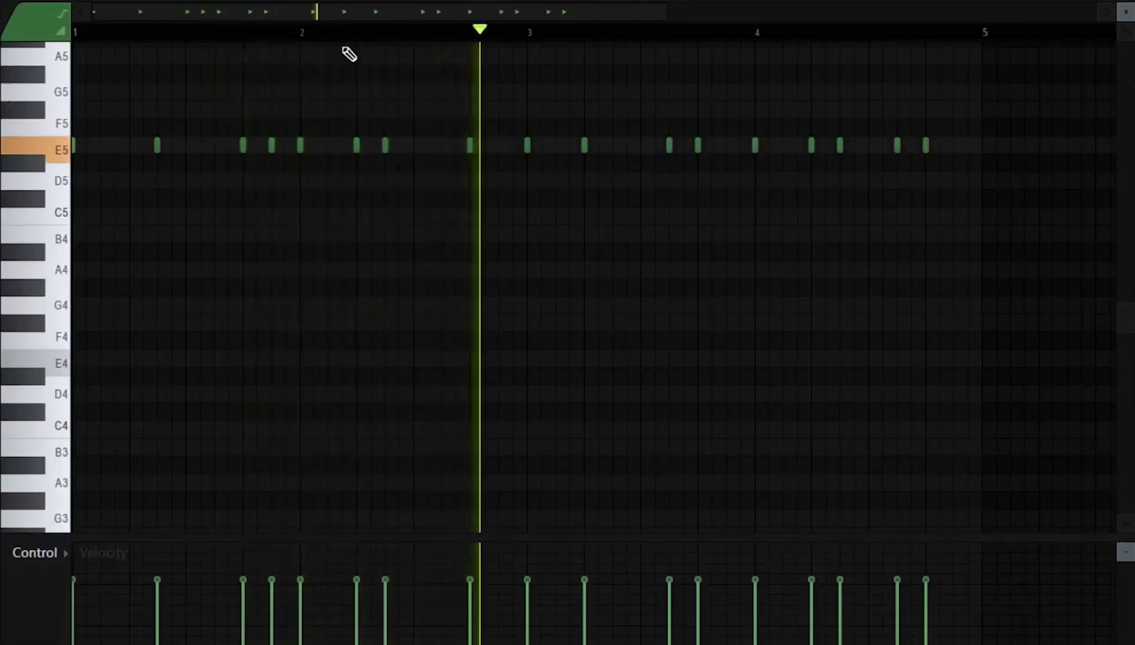
scroll(352, 45, "down", 3)
scroll(352, 45, "down", 2)
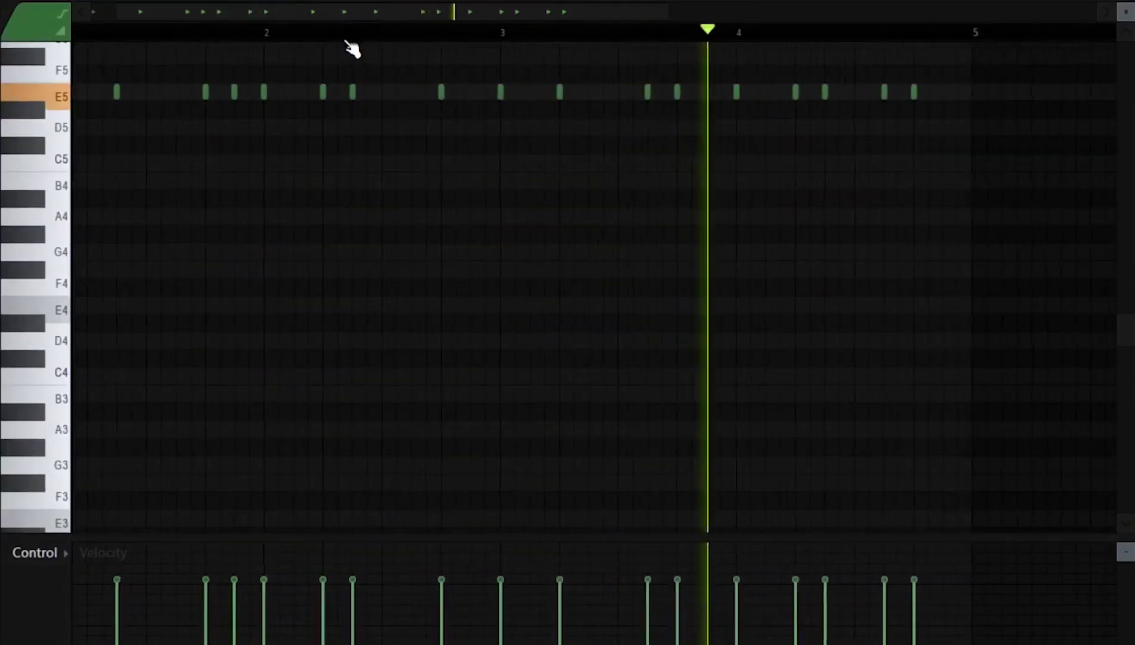
scroll(329, 88, "up", 3)
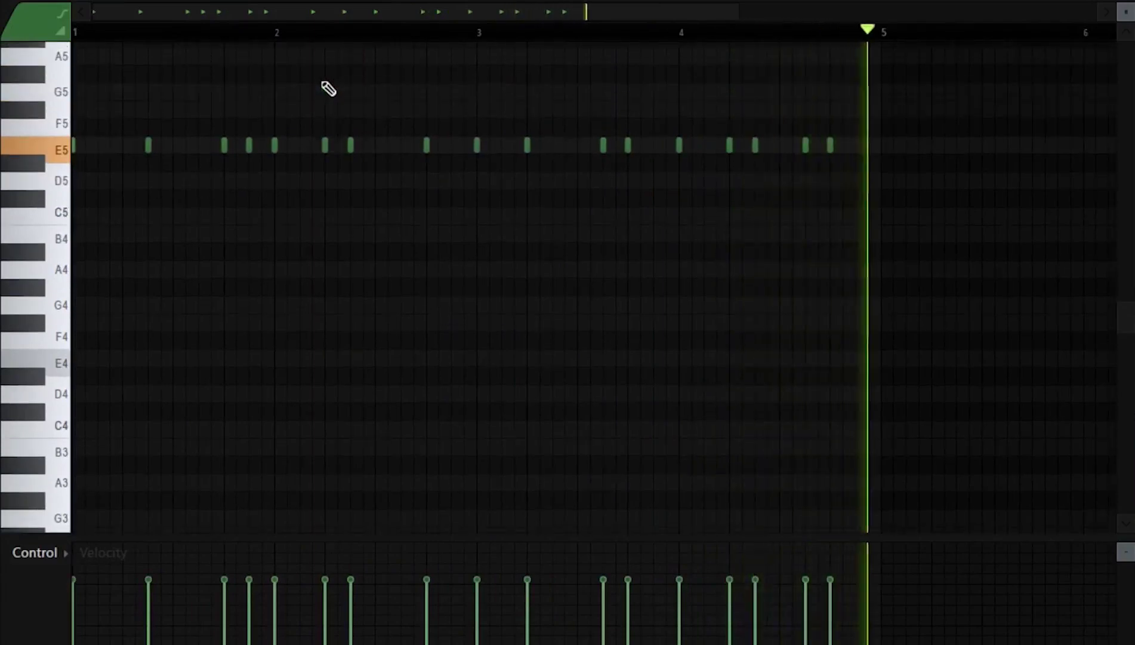
scroll(340, 109, "up", 3)
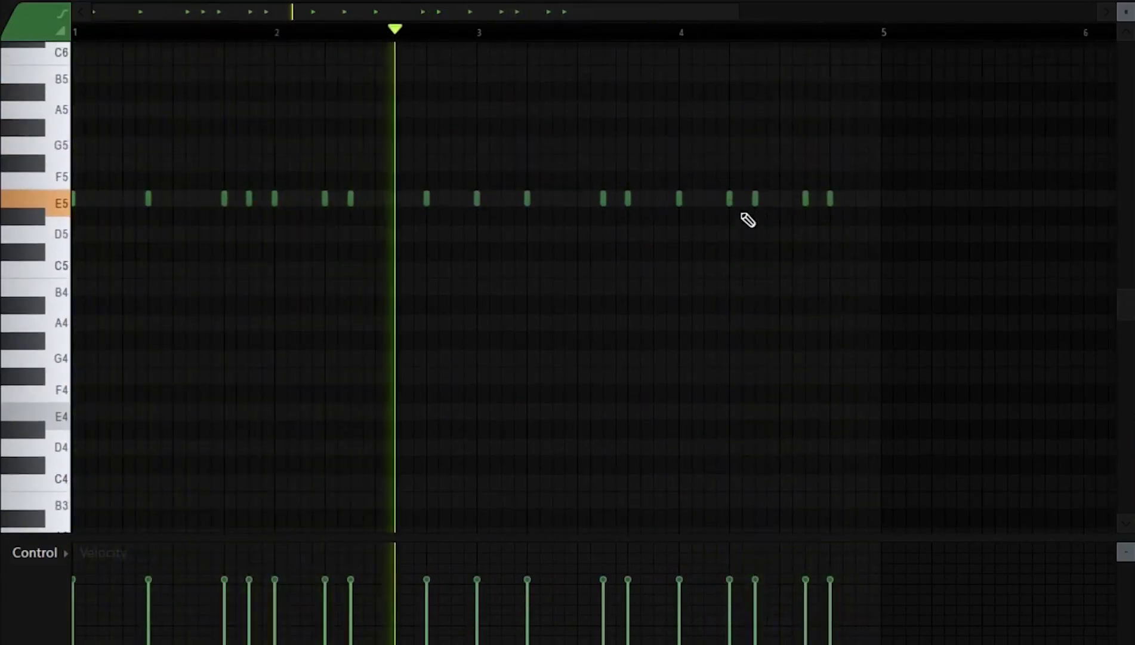
- Delete the Pattern 6 E5 notes at beat 2 of bar 4 and halfway between beats 3 and 4 of bar 3, and stop playback
right_click(732, 200)
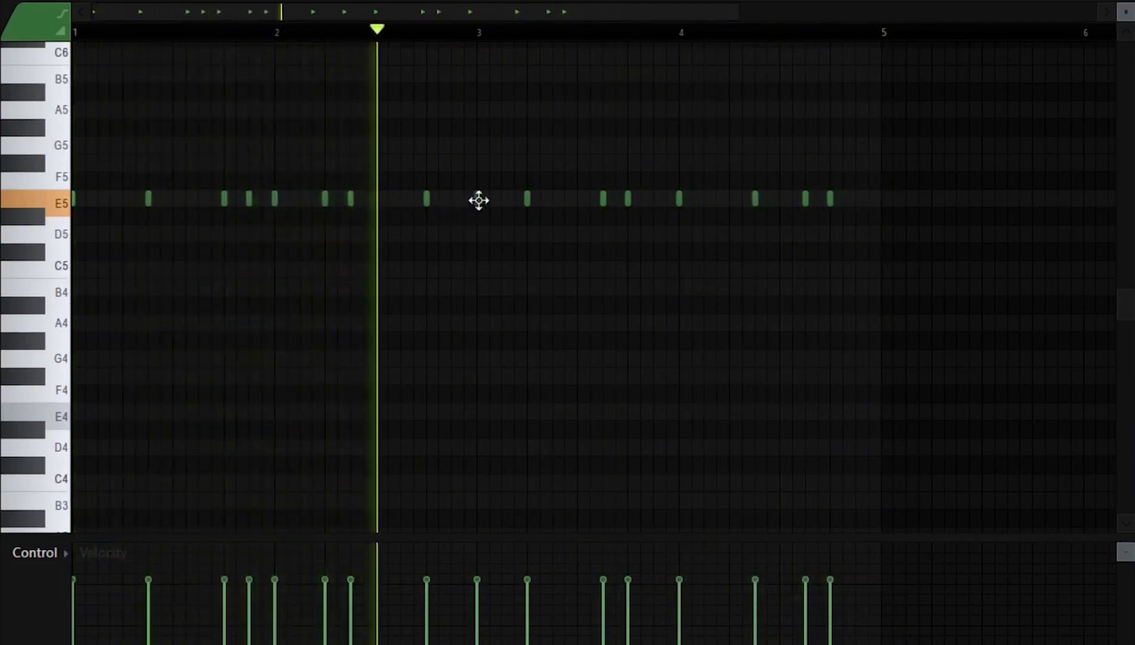
right_click(603, 198)
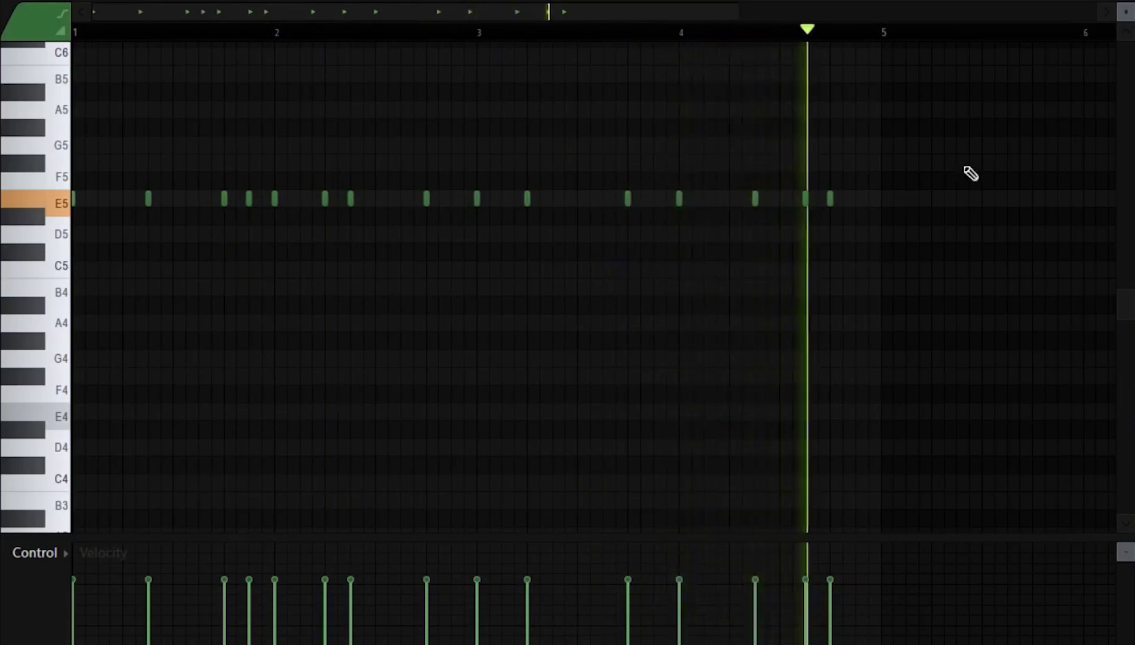
key("space")
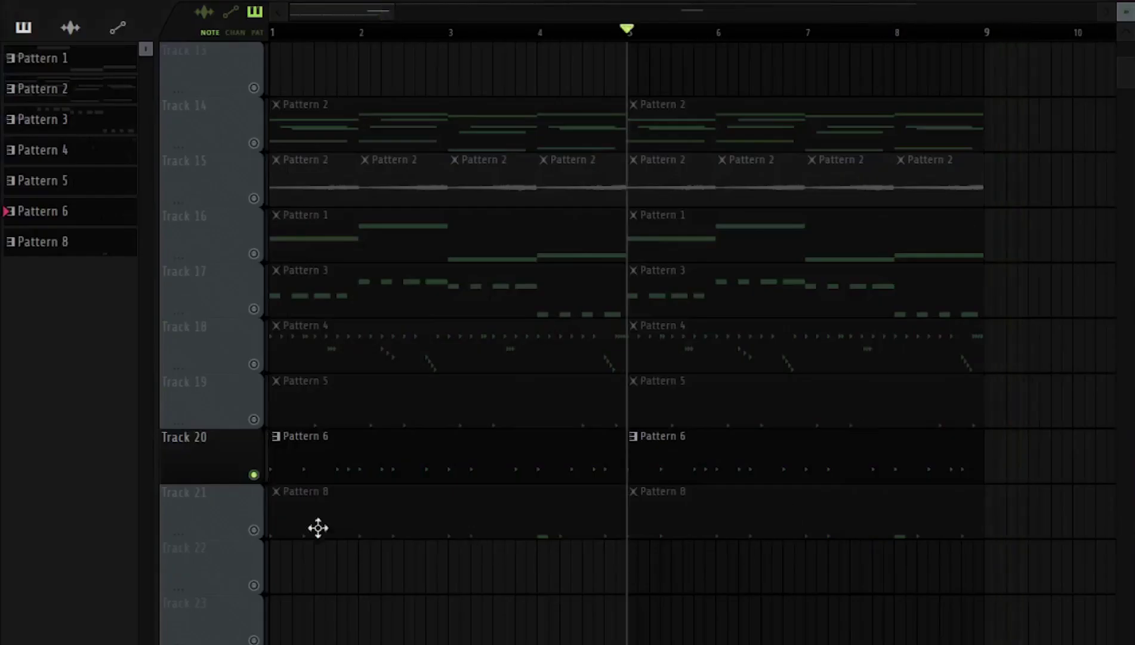
- Solo Track 21, open its Pattern 8 notes in the piano roll and play them
right_click(253, 532)
double_click(657, 506)
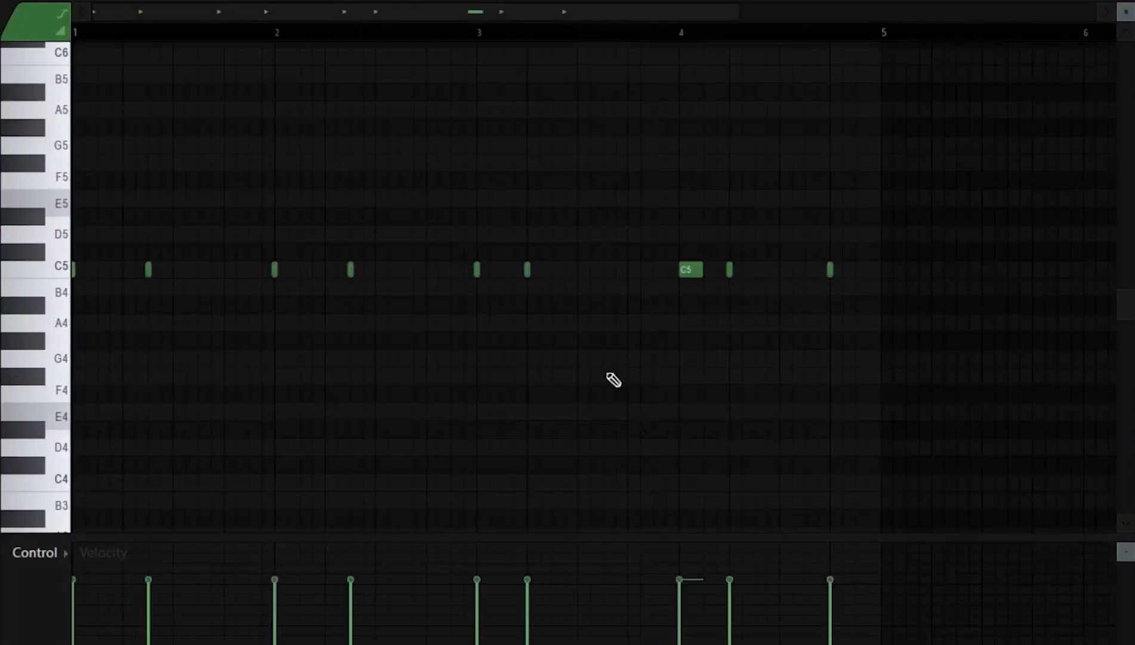
key("space")
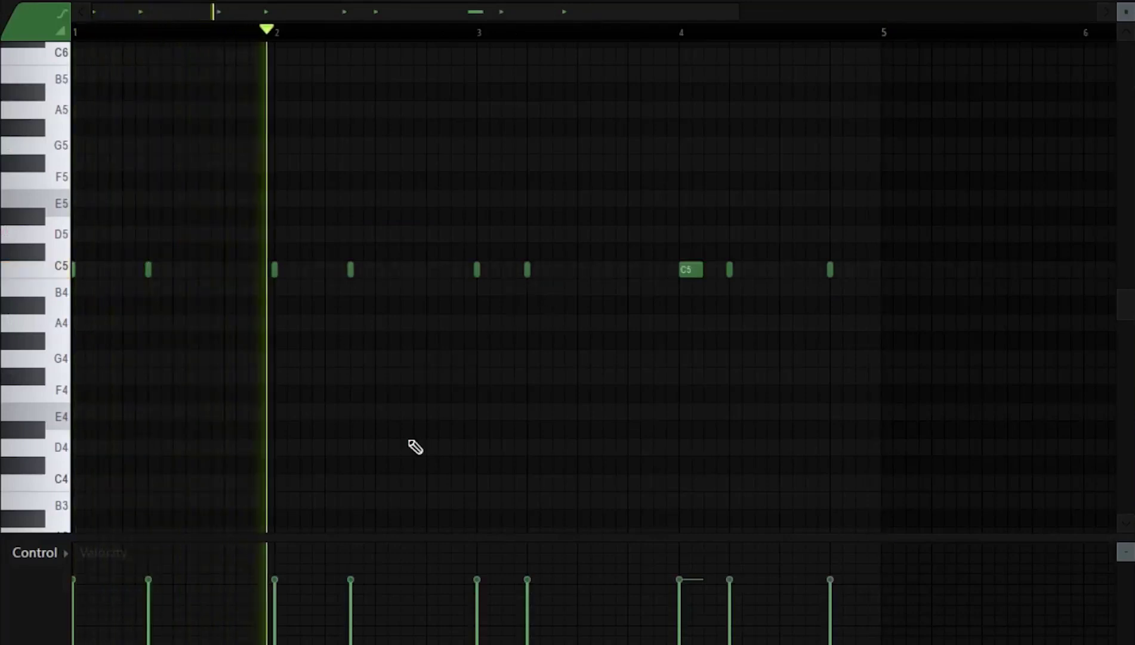
- Examine the Fruity Reeverb 2 effect on the REX OPEN HAT mixer track, and return to the playlist
key("F9")
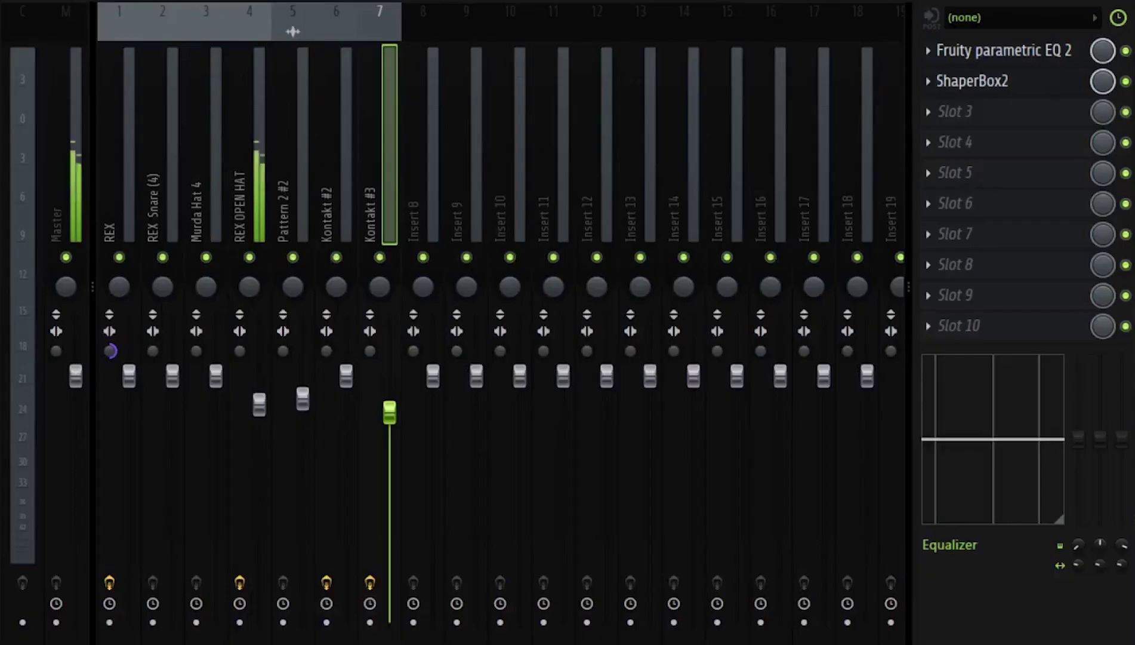
left_click(262, 152)
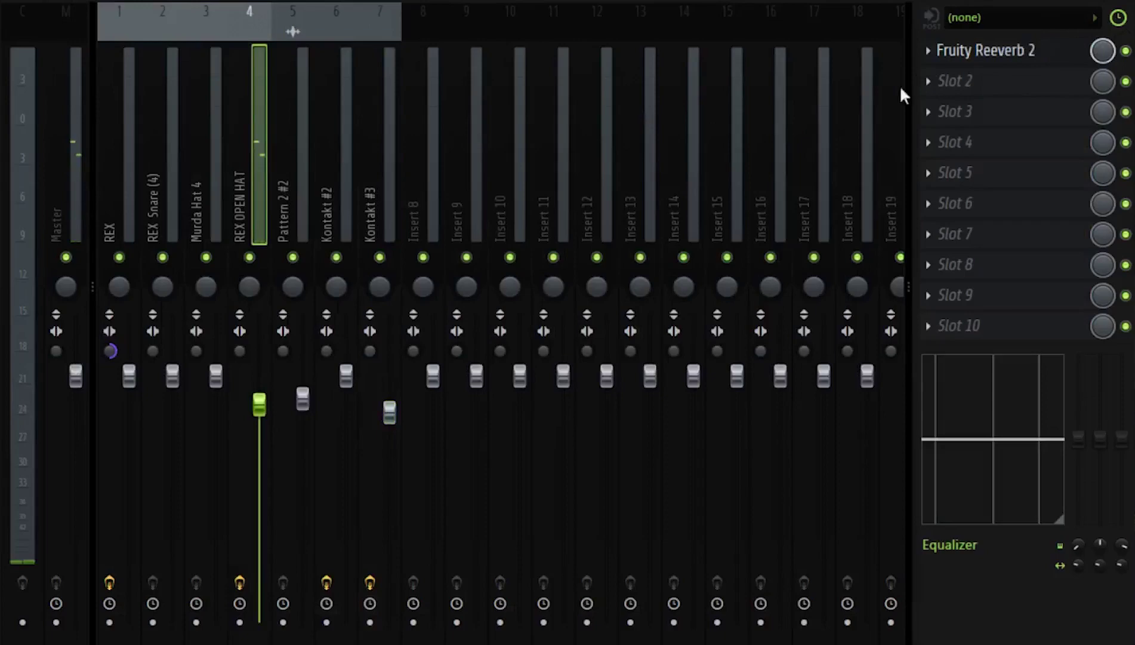
left_click(1032, 54)
left_click(1013, 58)
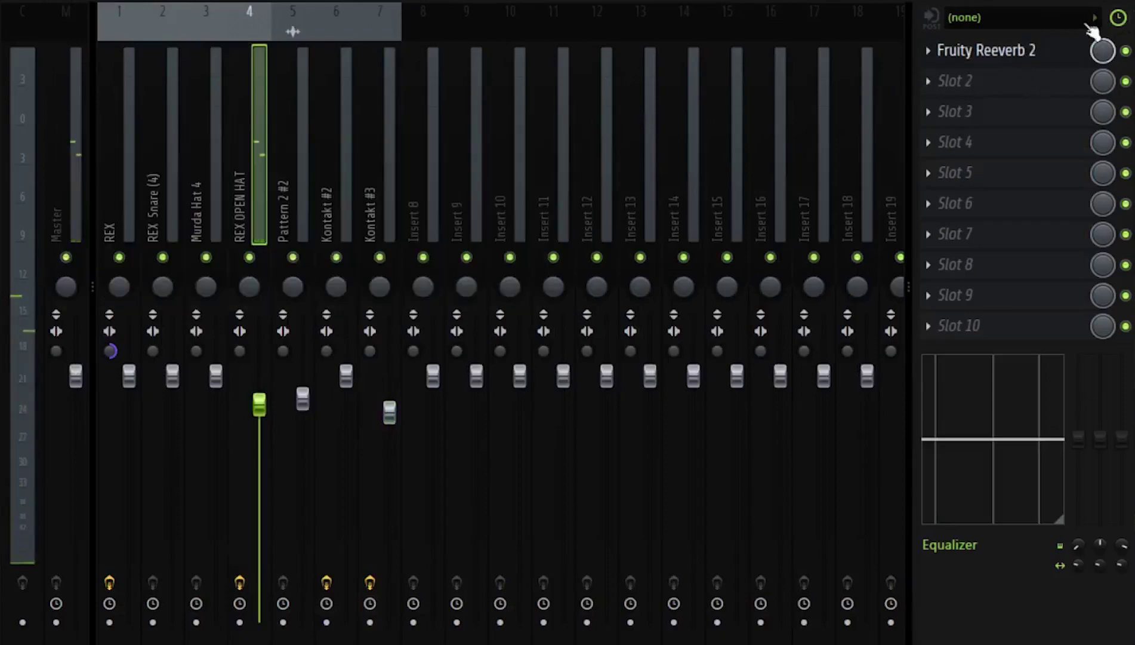
left_click(1130, 3)
left_click(1130, 3)
- Enable Tracks 15 to 20 alongside Track 21 and play the patterns together from bar 5
key("space")
key("space")
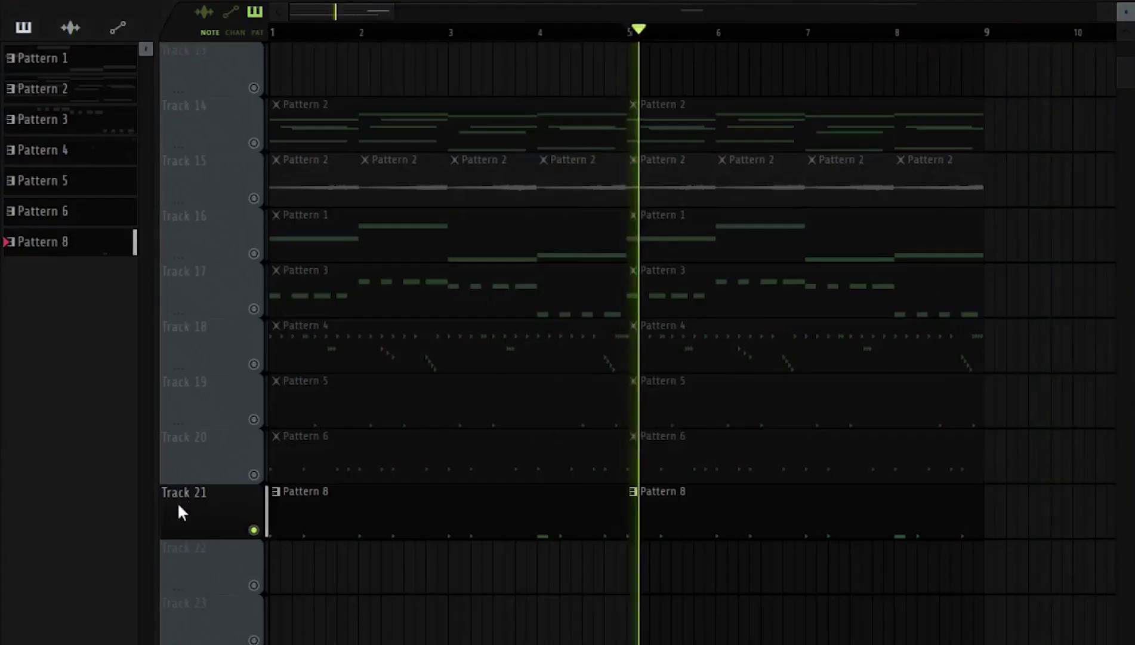
key("space")
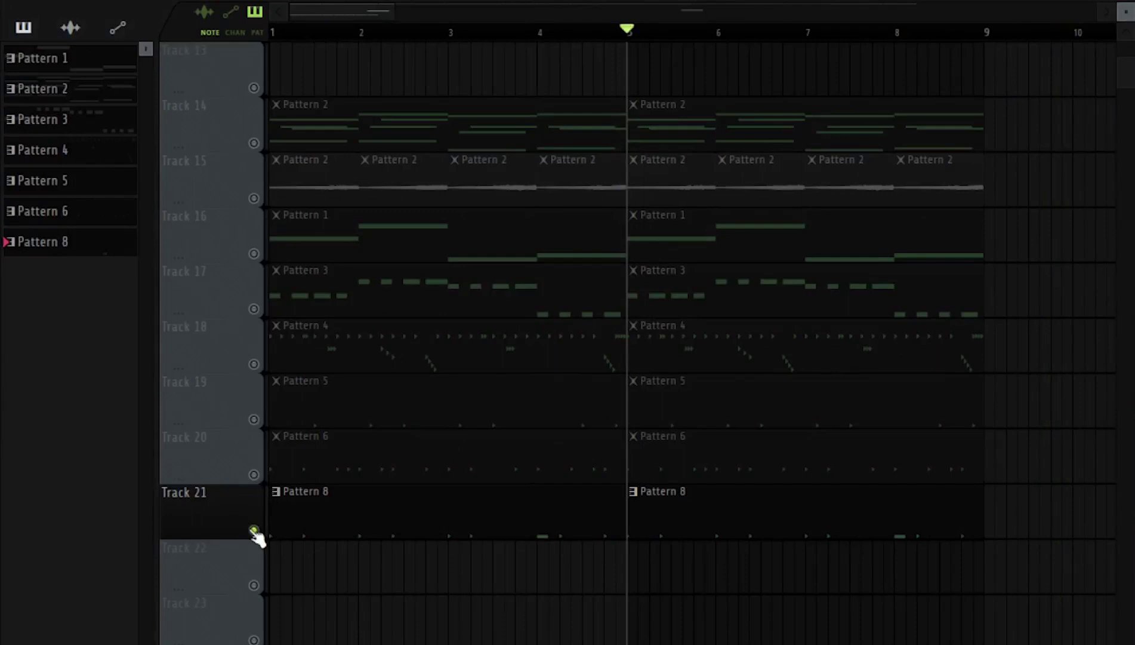
left_click_drag(254, 476, 254, 144)
key("space")
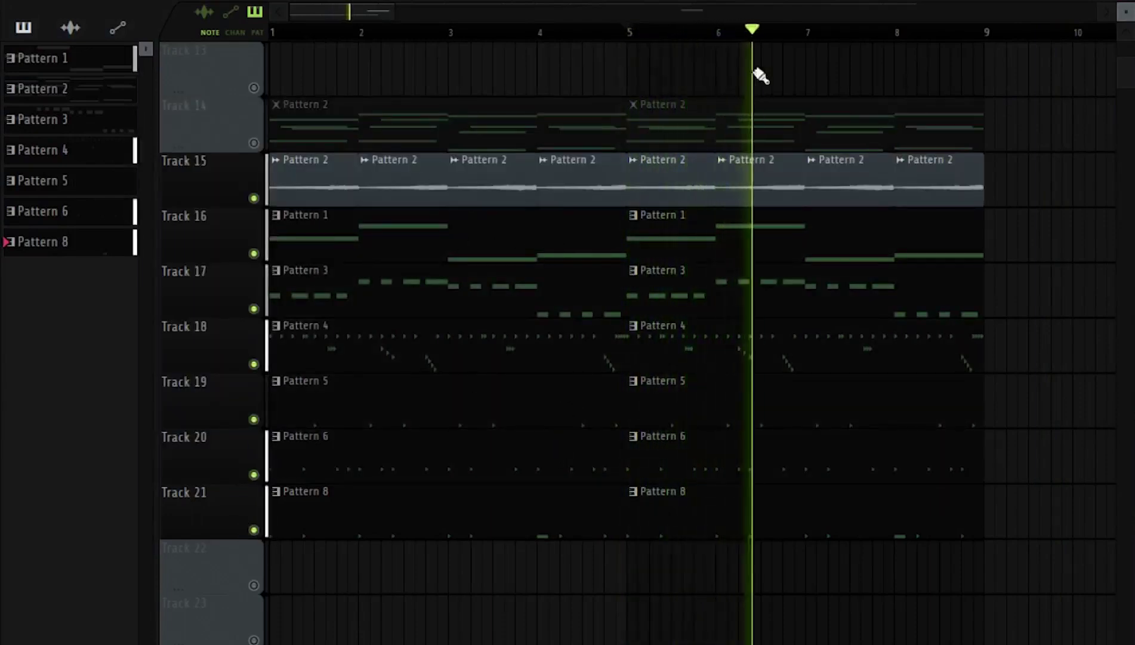
scroll(807, 42, "down", 1)
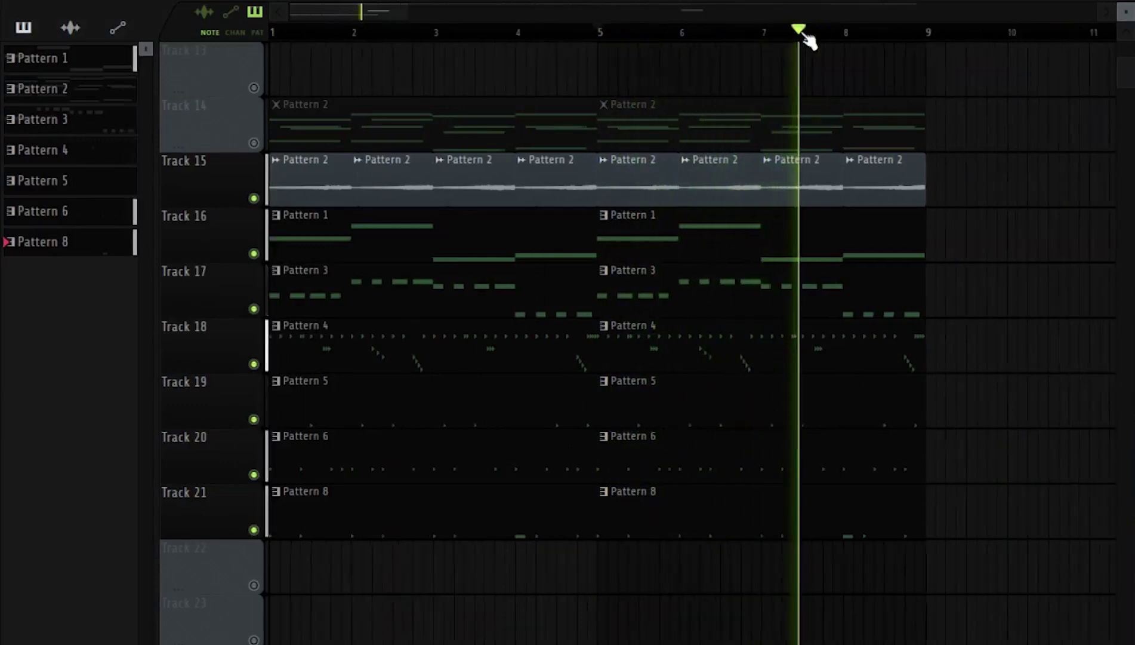
scroll(807, 41, "down", 1)
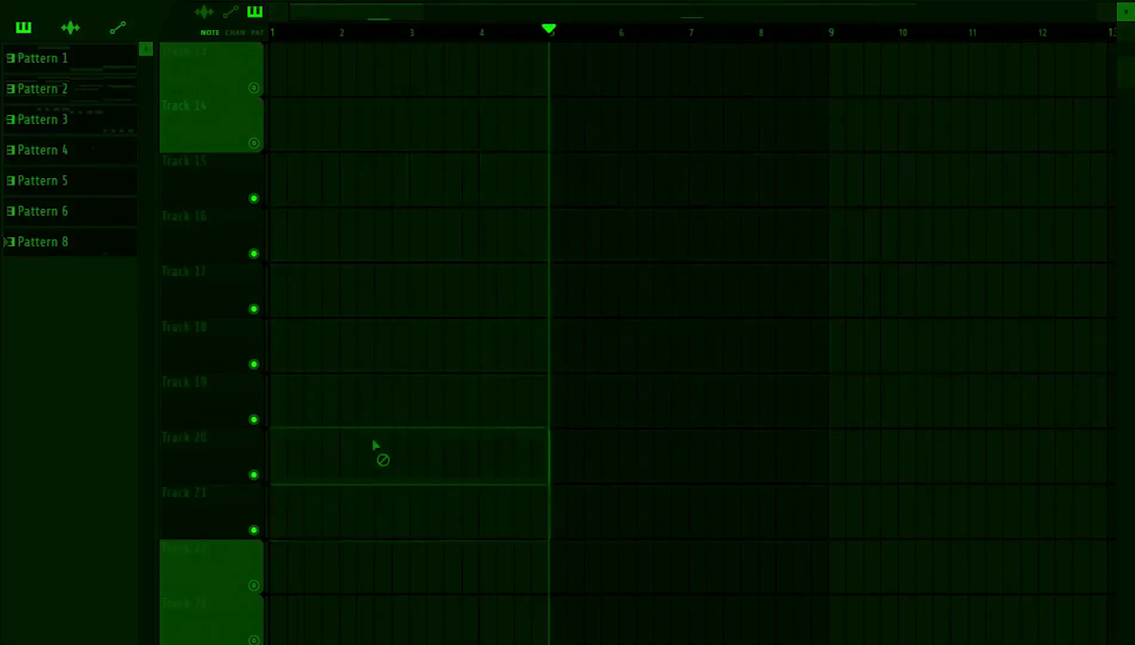
- Reactivate all playlist tracks and show the full song arrangement on the upper tracks from bar 1
right_click(254, 419)
scroll(286, 382, "up", 6)
scroll(543, 27, "down", 6)
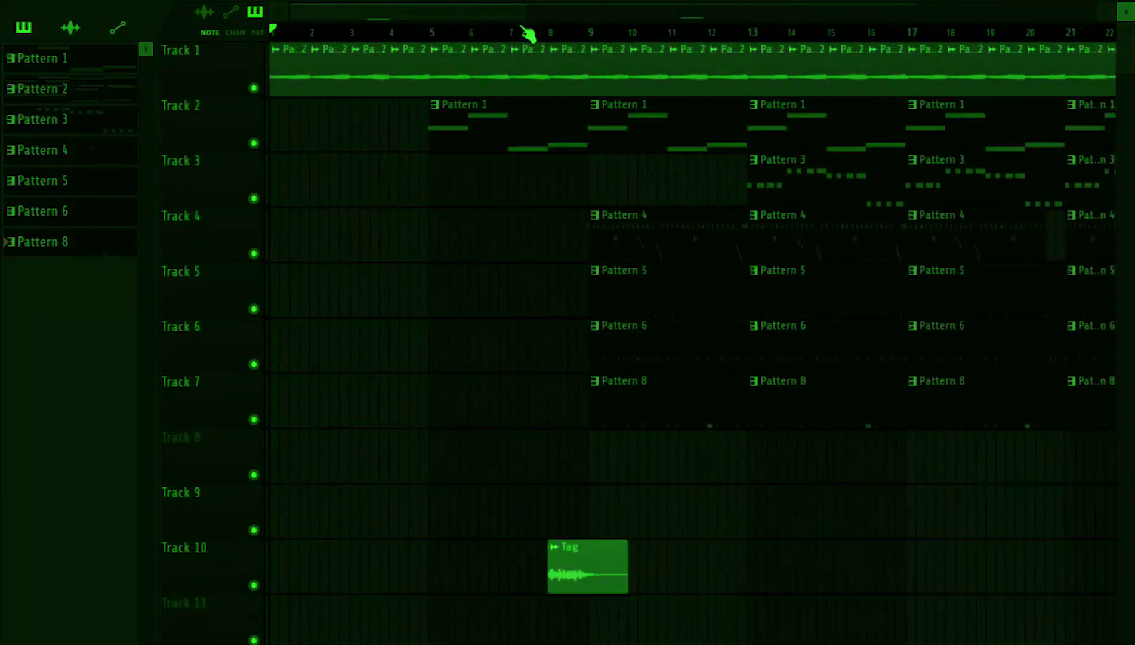
- Remove the clips between bars 21 and 25 on Tracks 1 to 7 of the arrangement
scroll(527, 33, "up", 4)
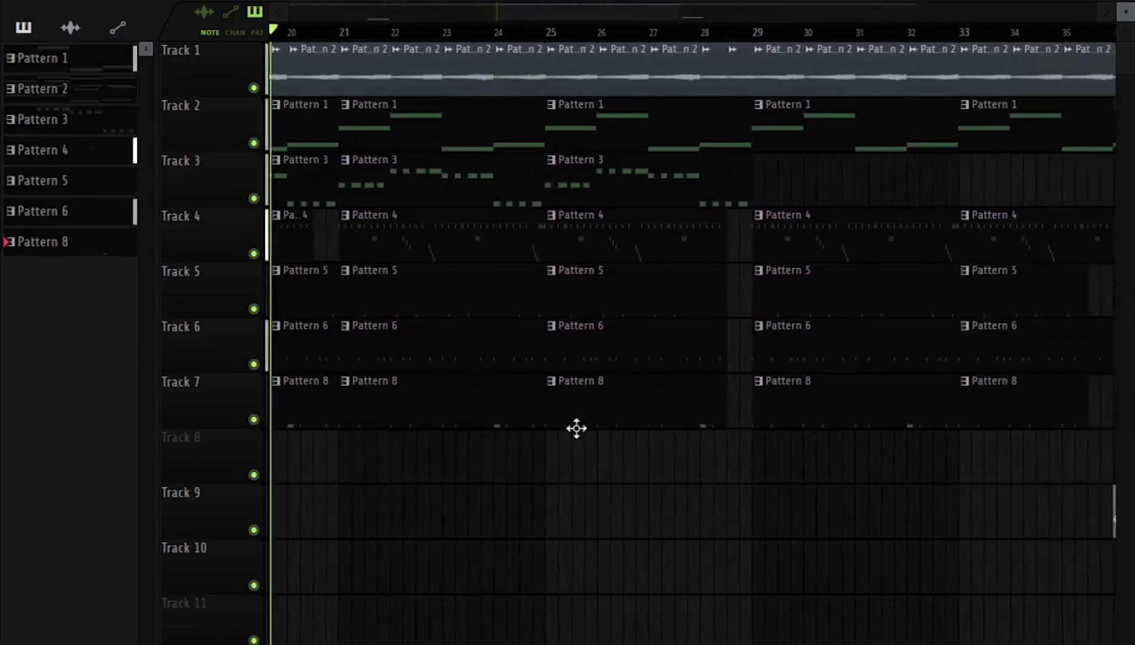
mouse_move(389, 462)
left_mouse_down()
mouse_move(358, 74)
mouse_move(507, 76)
left_mouse_up()
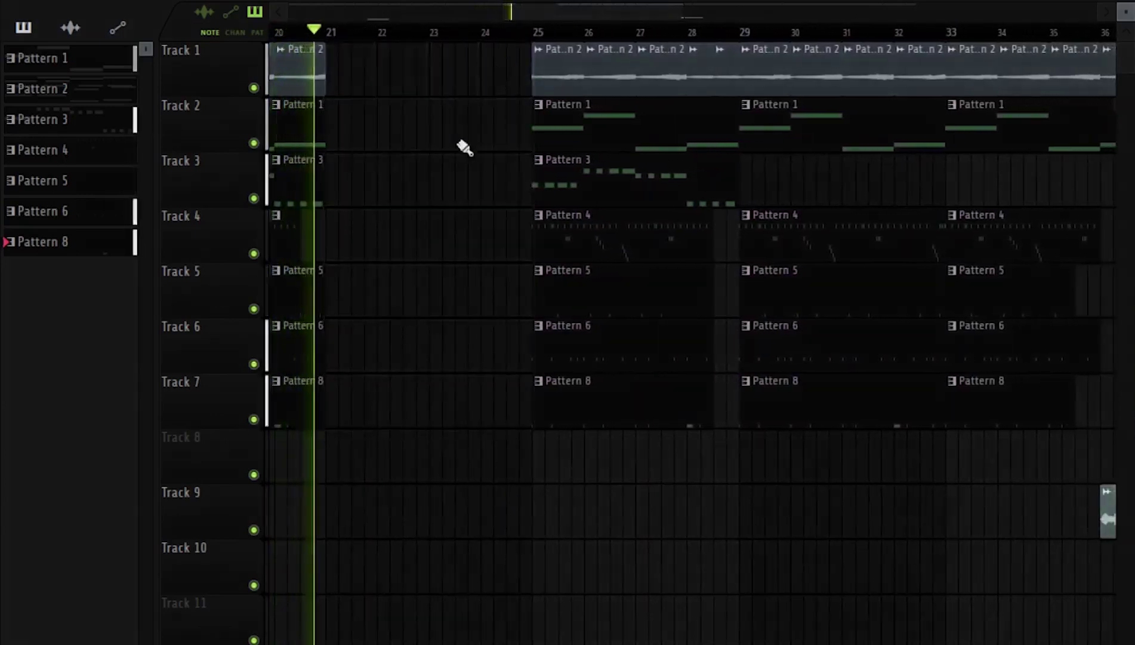